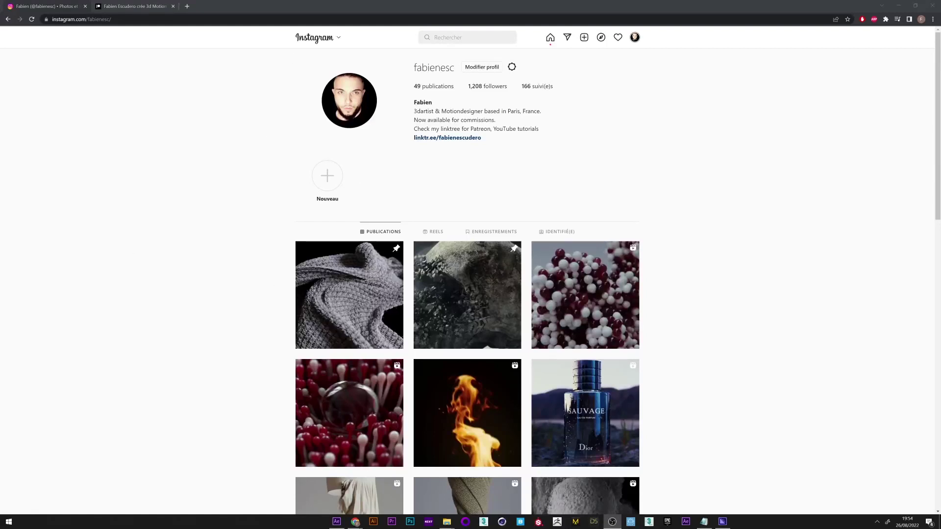
Step: Look through the artist's posts on the Instagram profile and the publications on the Patreon page
{"action": "left_click_drag", "start_coordinate": [936, 62], "coordinate": [926, 145]}
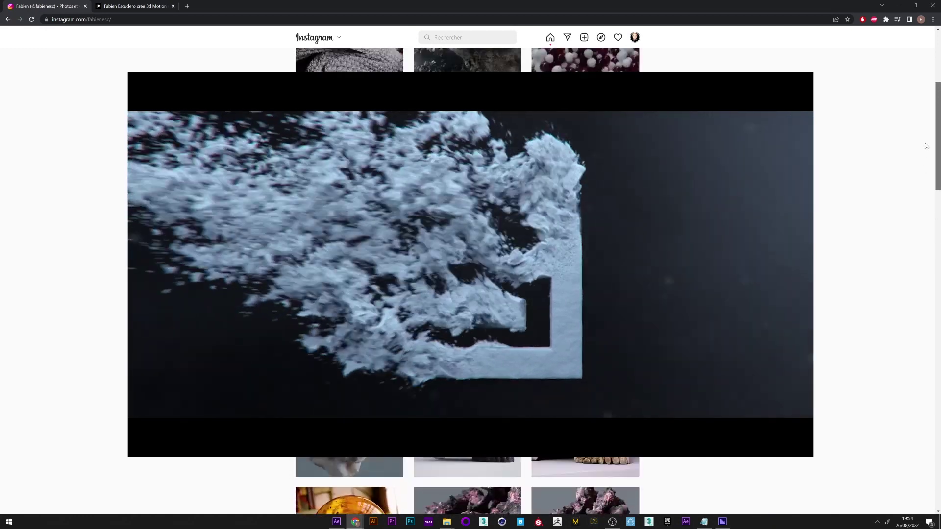
{"action": "scroll", "coordinate": [926, 145], "scroll_direction": "up", "scroll_amount": 5}
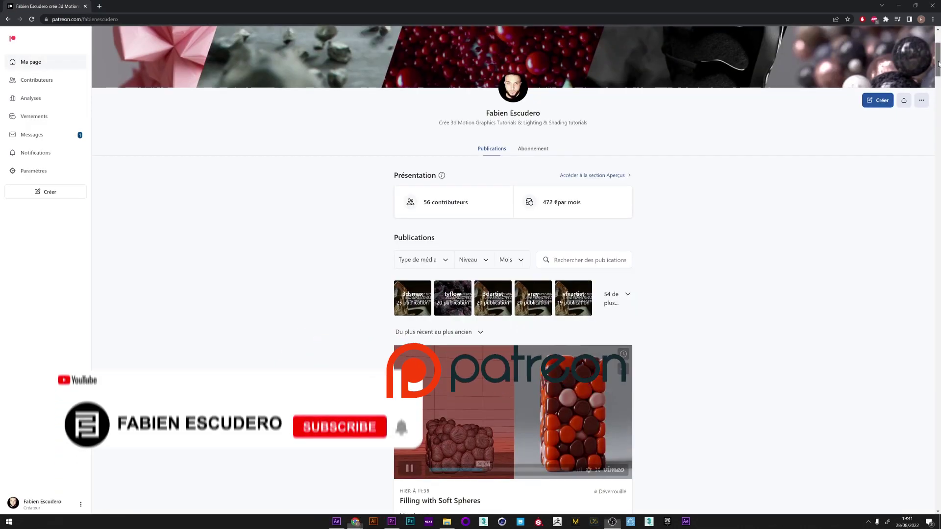
{"action": "left_click_drag", "start_coordinate": [937, 64], "coordinate": [921, 270]}
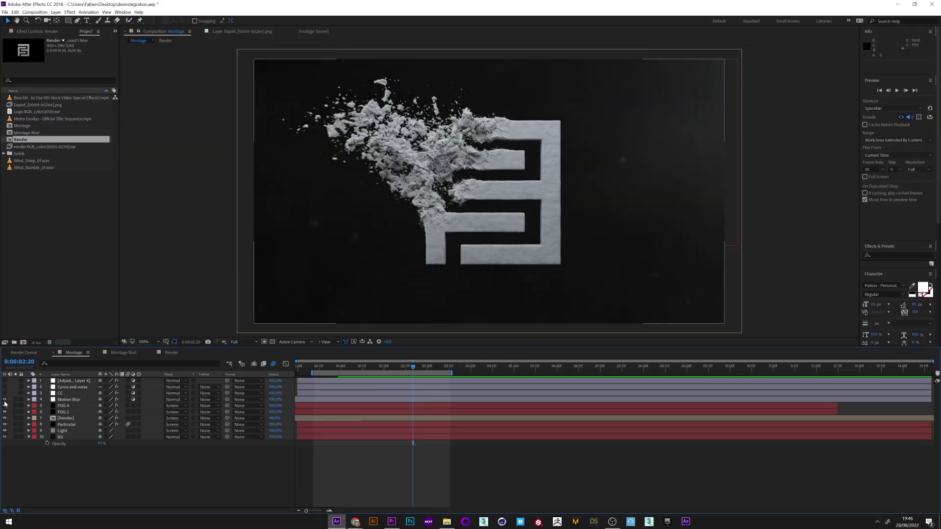
Step: In After Effects, turn on the hidden adjustment layers above Motion Blur in Montage and scrub through the Montage final composition
{"action": "left_click_drag", "start_coordinate": [5, 399], "coordinate": [5, 393]}
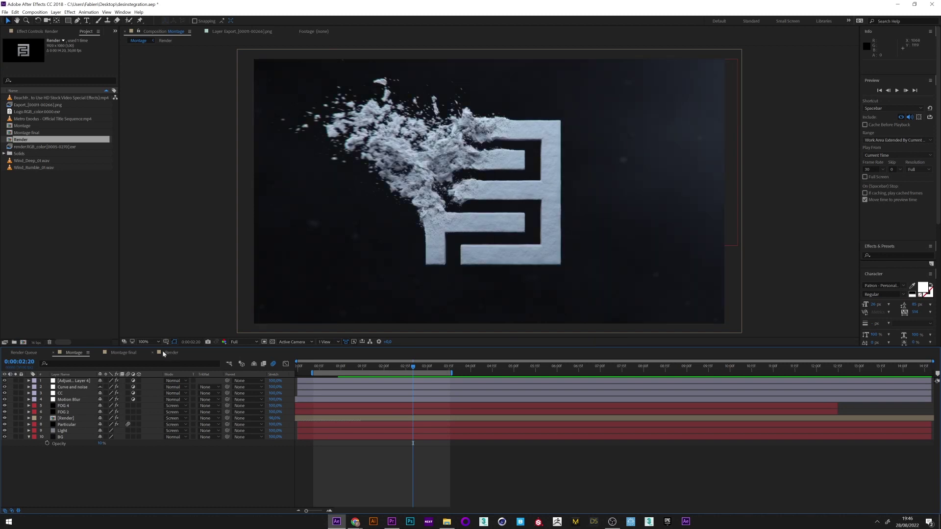
{"action": "left_click", "coordinate": [123, 352]}
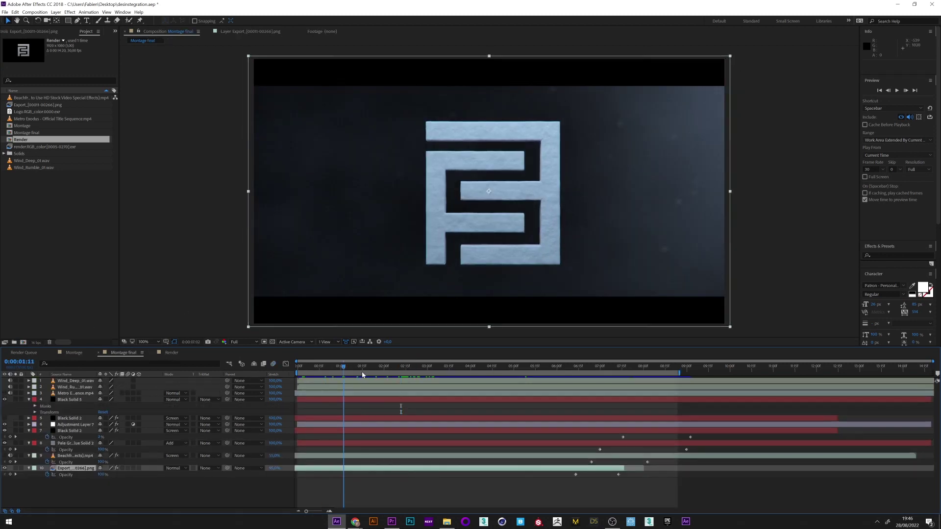
{"action": "left_click_drag", "start_coordinate": [362, 374], "coordinate": [435, 375]}
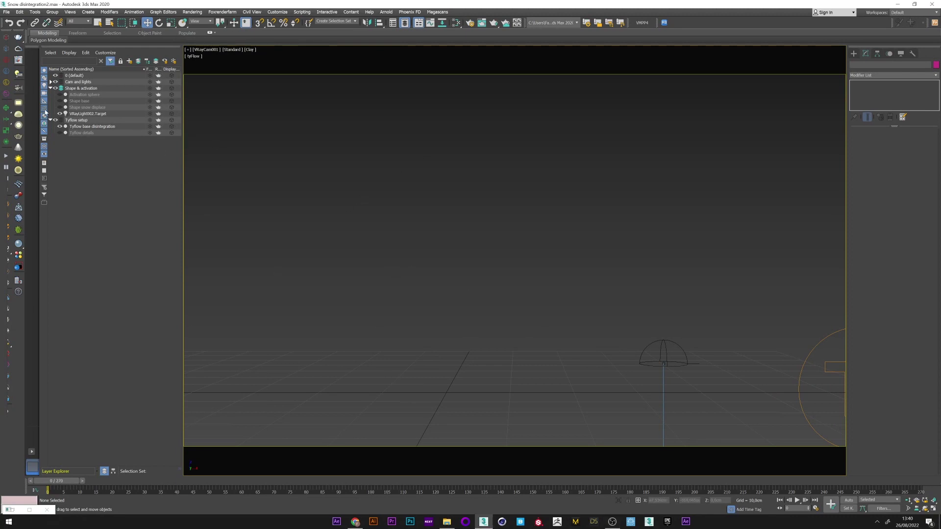
Step: In 3ds Max, unhide the Shape base object, inspect it in the Perspective view and hide it again
{"action": "left_click", "coordinate": [60, 101]}
{"action": "left_click", "coordinate": [80, 101]}
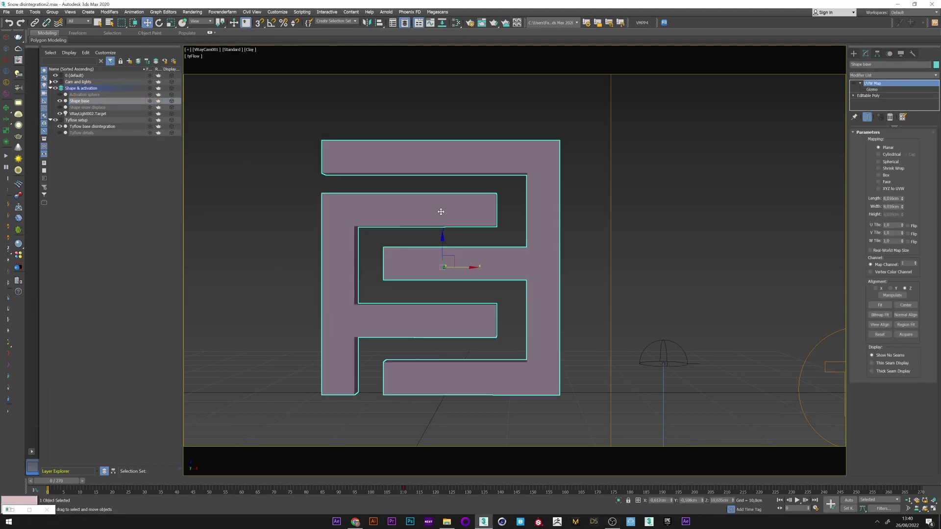
{"action": "key", "text": "p"}
{"action": "middle_click_drag", "start_coordinate": [502, 198], "coordinate": [539, 206], "text": "alt"}
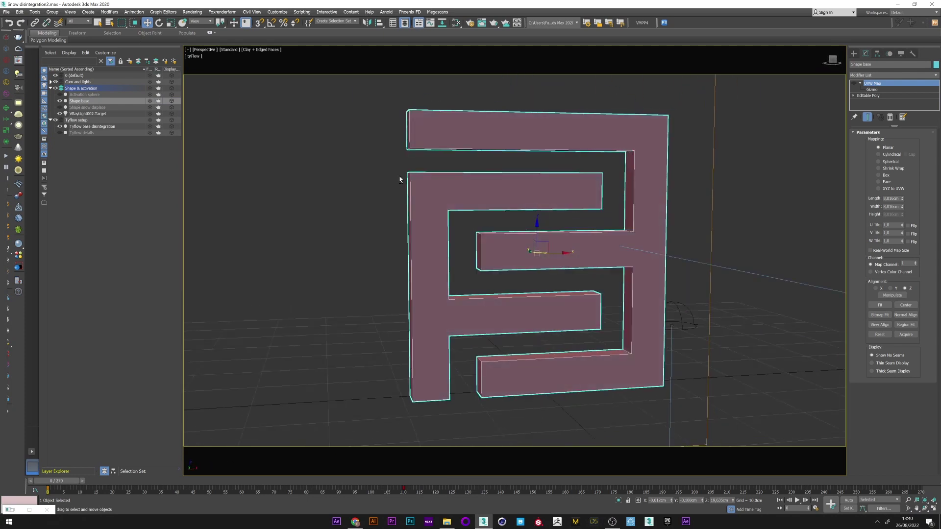
{"action": "left_click", "coordinate": [59, 101]}
Step: Open the tyFlow editor for Tyflow base disintegration and return the viewport to the VRayCam001 camera view
{"action": "left_click", "coordinate": [92, 127]}
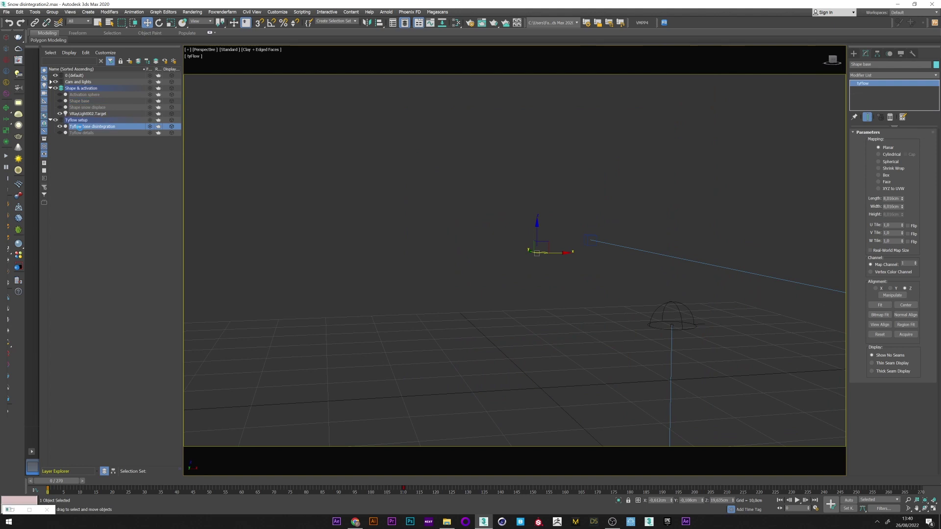
{"action": "left_click", "coordinate": [886, 151]}
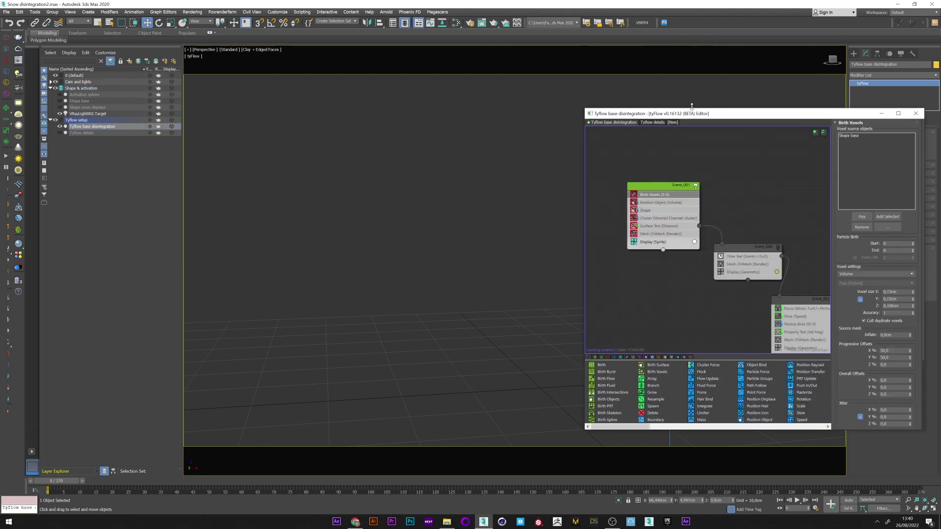
{"action": "left_click", "coordinate": [466, 292]}
{"action": "key", "text": "c"}
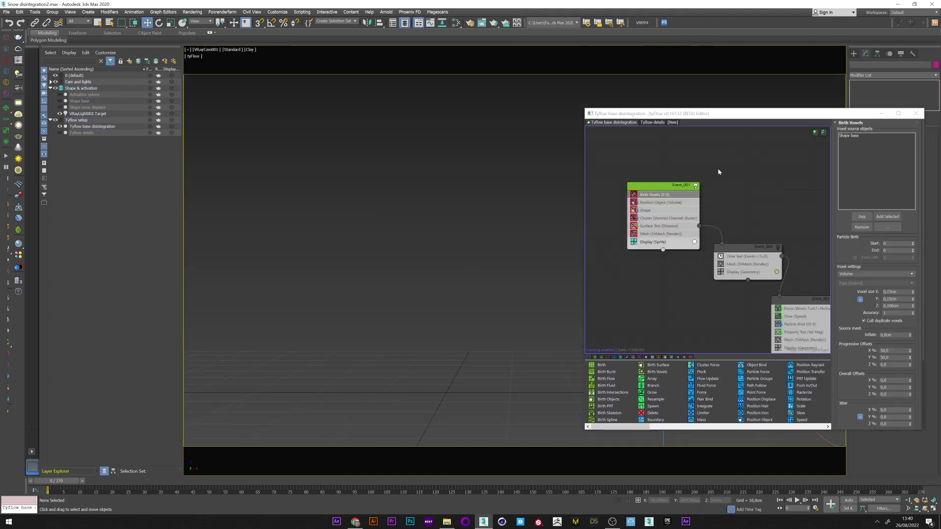
Step: Enable the Birth Voxels operator in Event_001 and apply its Grains preset
{"action": "left_click", "coordinate": [667, 188]}
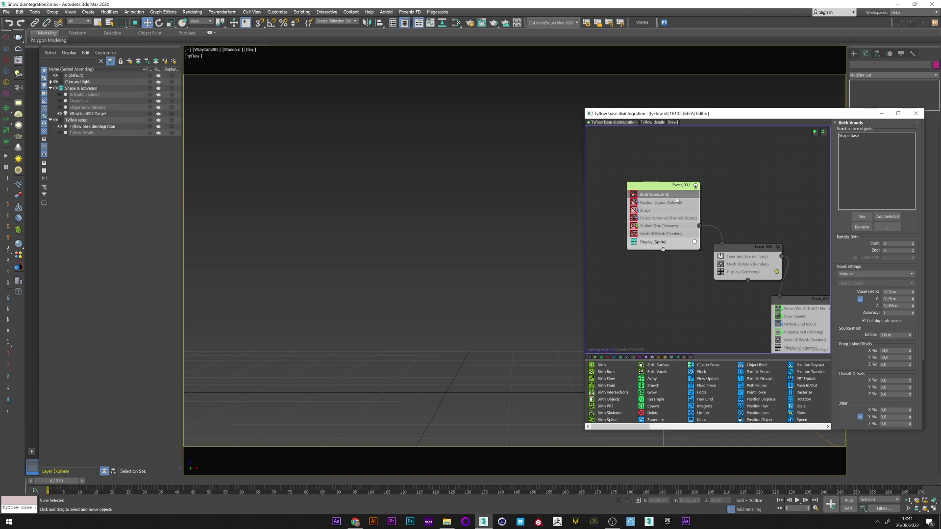
{"action": "left_click", "coordinate": [635, 195]}
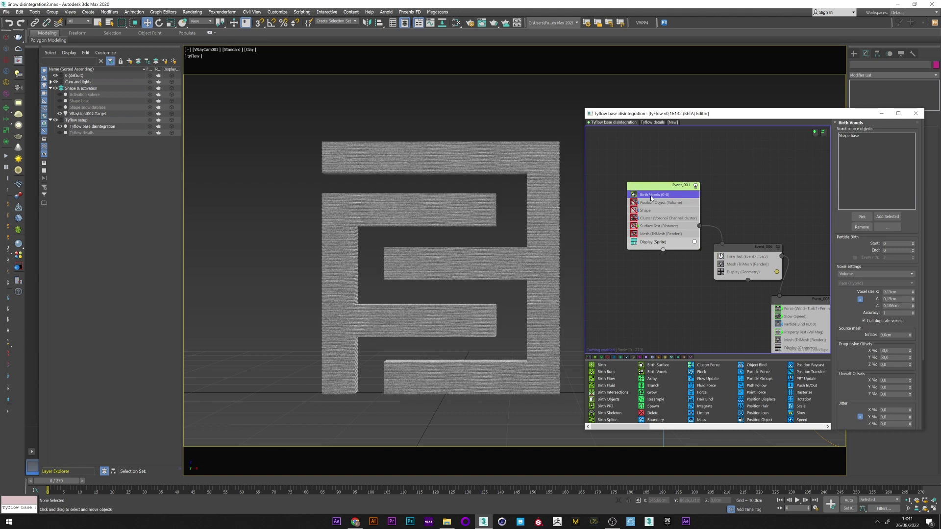
{"action": "left_click", "coordinate": [846, 137]}
{"action": "scroll", "coordinate": [888, 270], "scroll_direction": "down", "scroll_amount": 3}
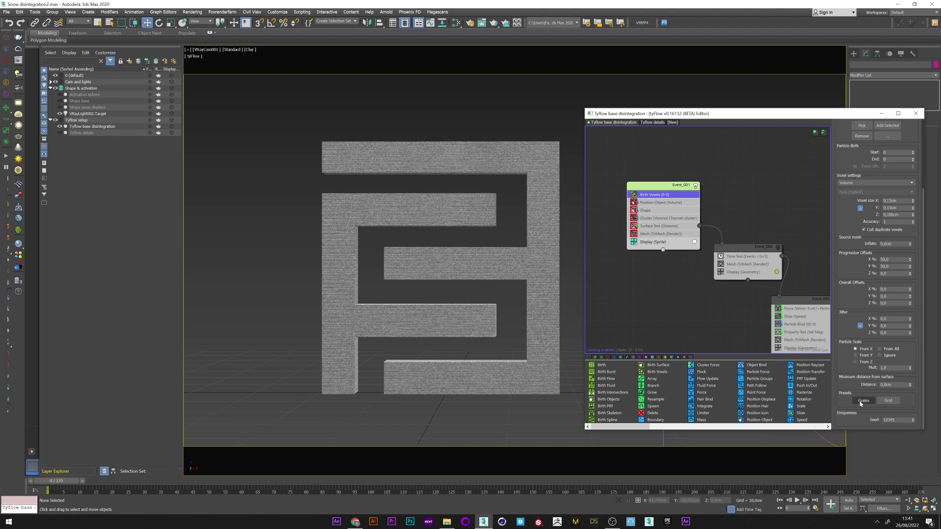
{"action": "left_click", "coordinate": [863, 400]}
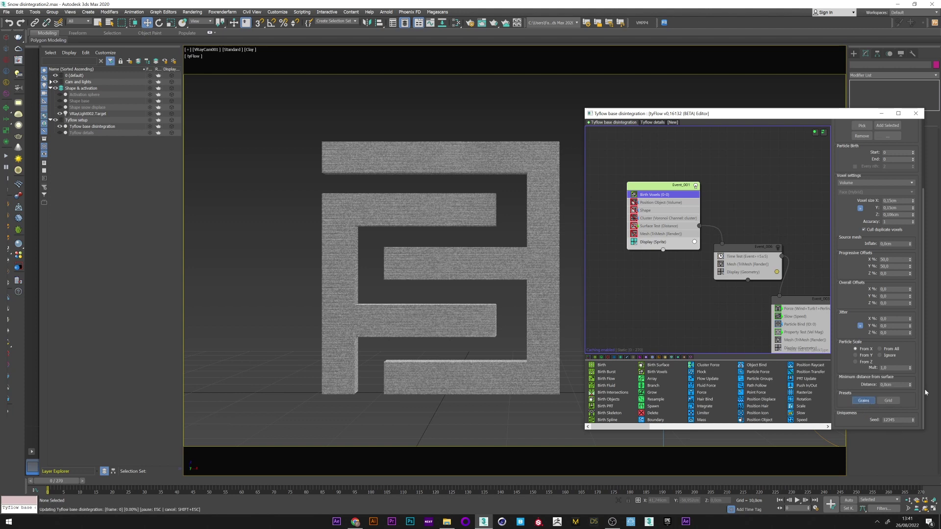
{"action": "scroll", "coordinate": [870, 247], "scroll_direction": "up", "scroll_amount": 3}
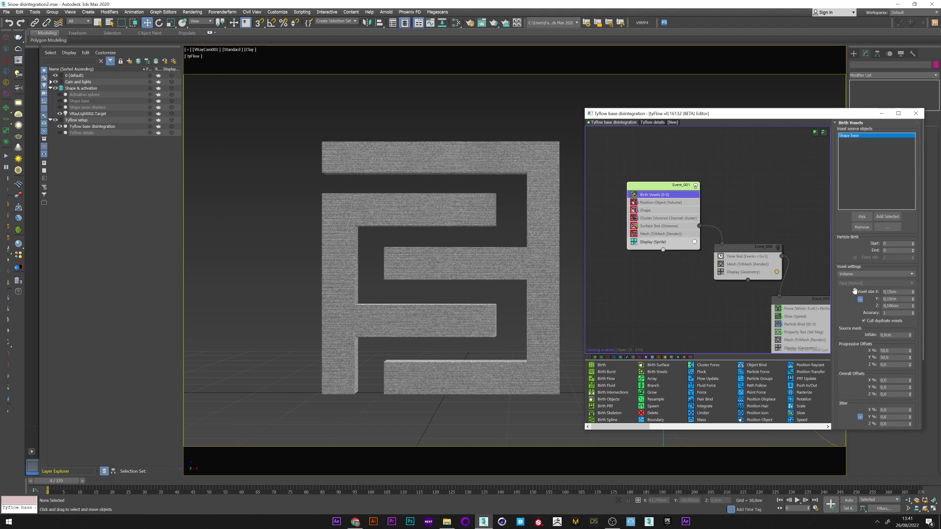
Step: Try Birth Voxels sizes of 0.5 cm and 0.8 cm, and set the X voxel size to 0.4 cm
{"action": "double_click", "coordinate": [889, 292]}
{"action": "type", "text": "0,15"}
{"action": "key", "text": "Return"}
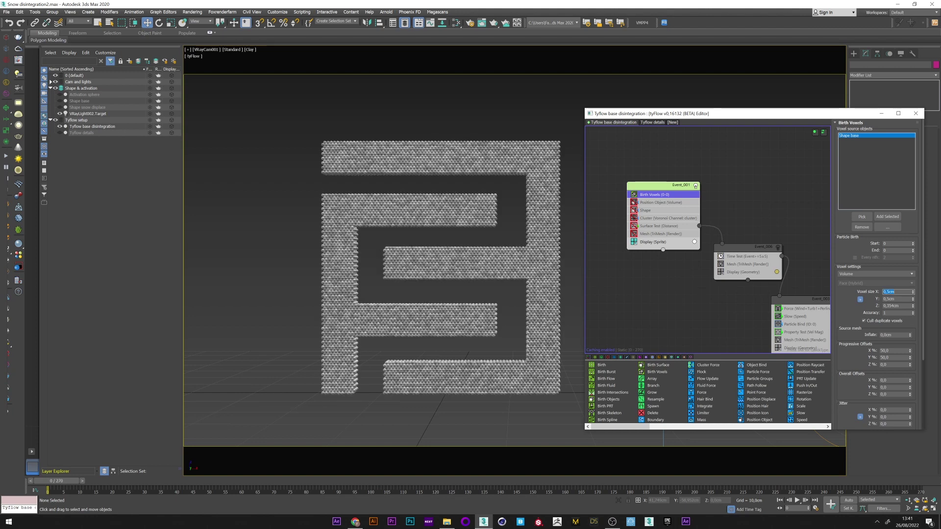
{"action": "key", "text": "BackSpace"}
{"action": "key", "text": "Return"}
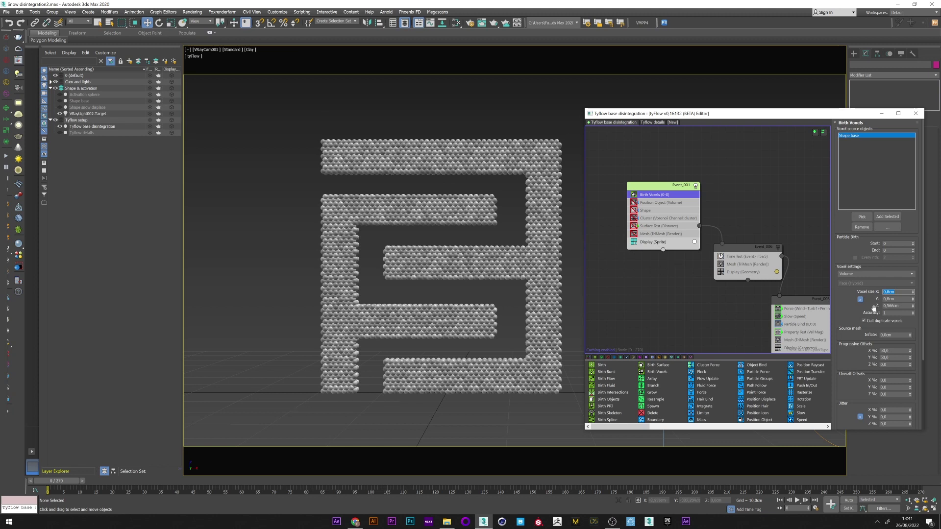
{"action": "type", "text": "0,4"}
{"action": "key", "text": "Return"}
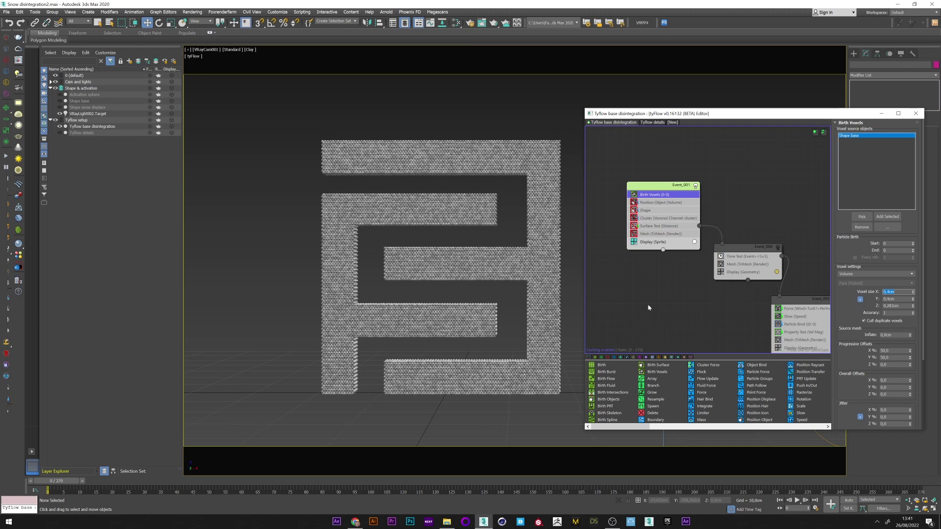
Step: Enable the Position Object and Shape operators in Event_001
{"action": "left_click", "coordinate": [675, 204]}
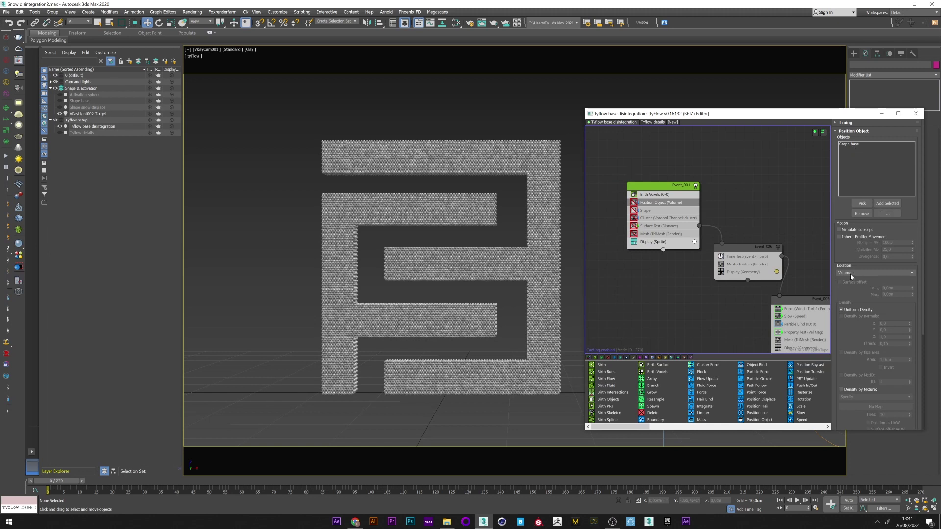
{"action": "left_click", "coordinate": [634, 204]}
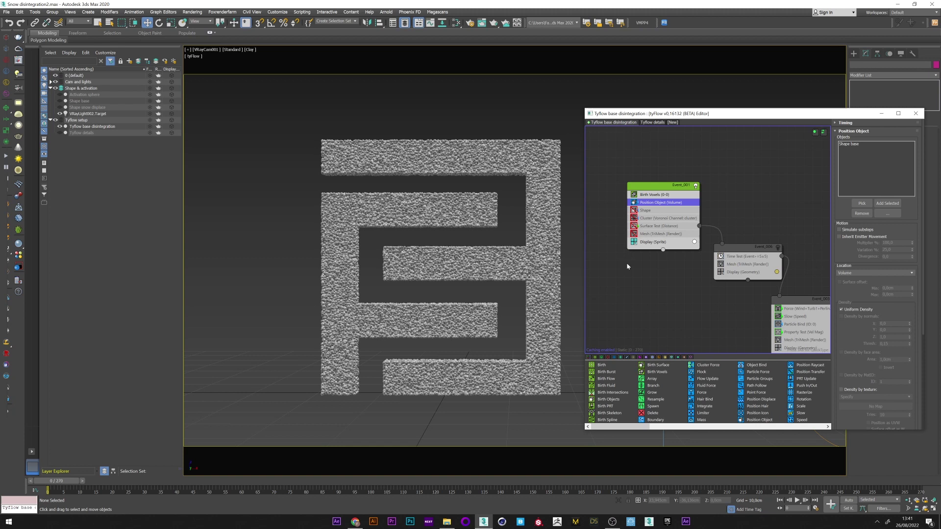
{"action": "left_click", "coordinate": [649, 210]}
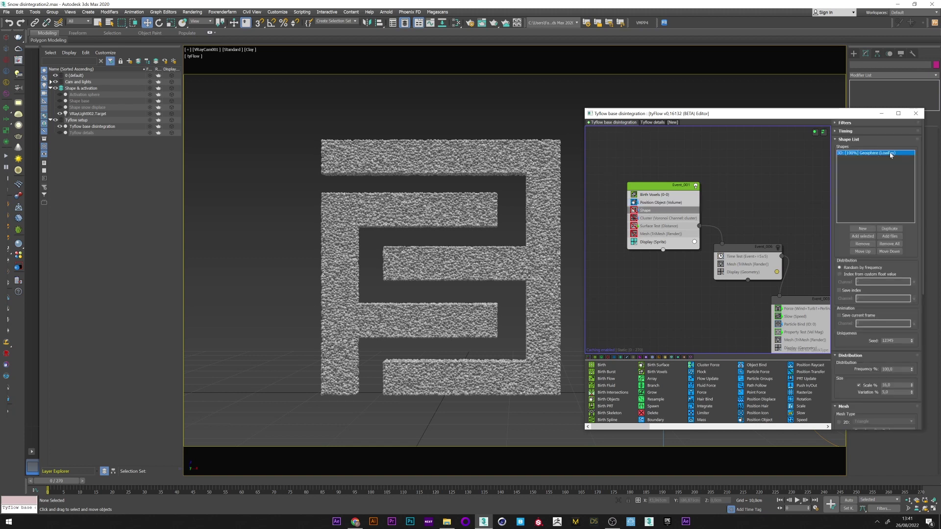
{"action": "left_click", "coordinate": [646, 210]}
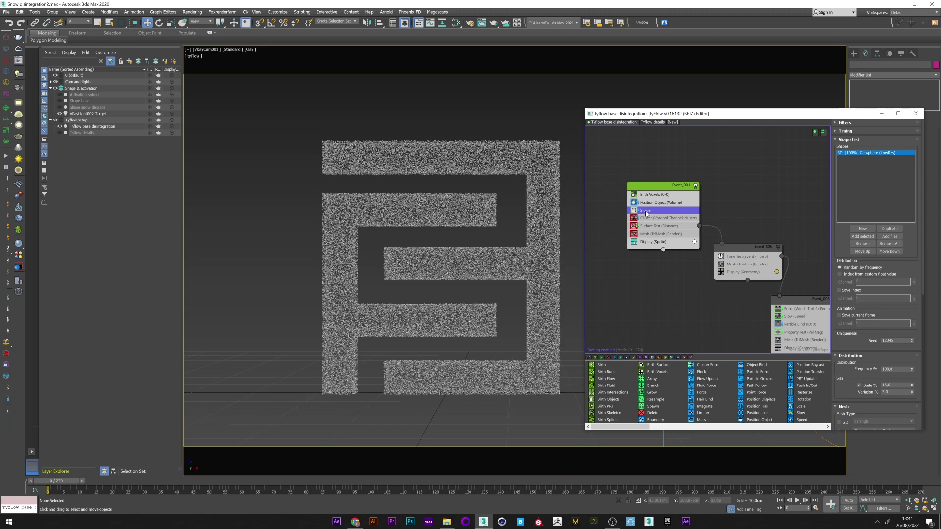
Step: Set the display type of Event_001's Display operator to Geometry
{"action": "left_click", "coordinate": [654, 242]}
{"action": "left_click", "coordinate": [867, 138]}
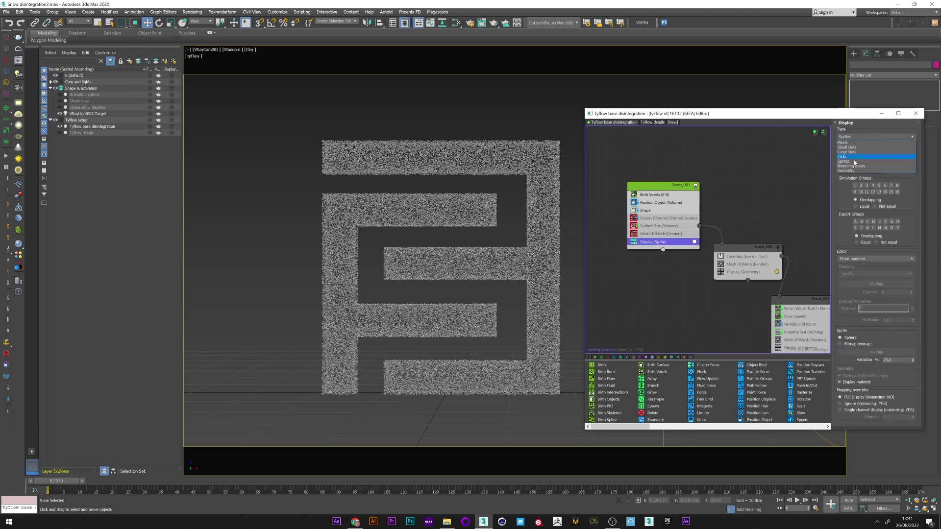
{"action": "left_click", "coordinate": [862, 155]}
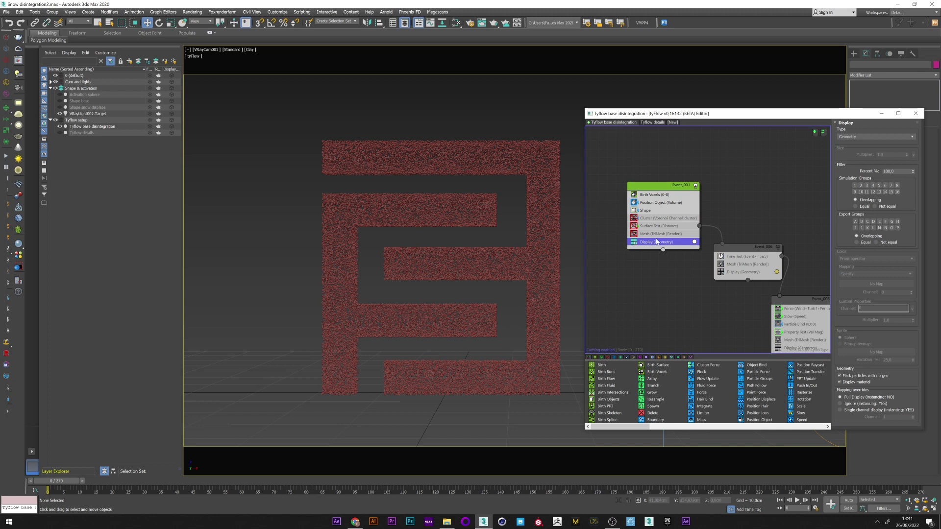
Step: Set the Shape operator's size scale to 40%
{"action": "left_click", "coordinate": [648, 211]}
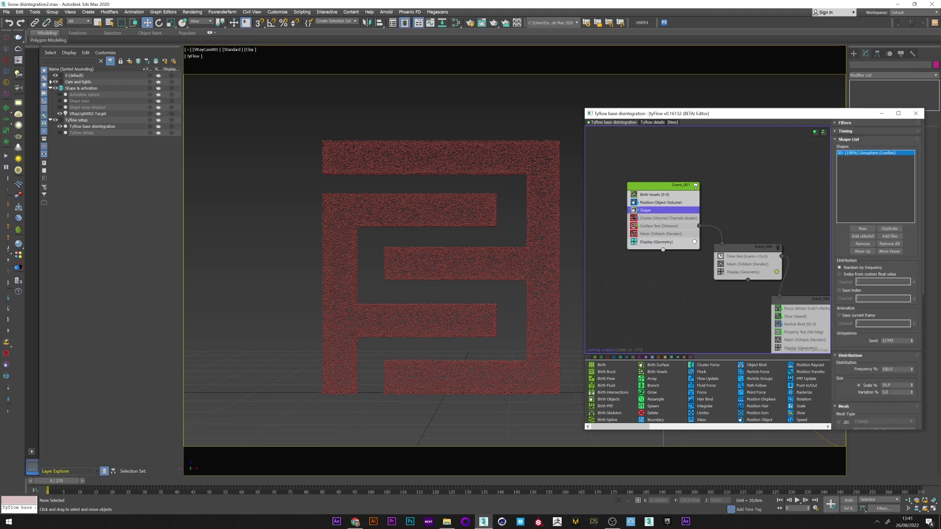
{"action": "scroll", "coordinate": [921, 232], "scroll_direction": "down", "scroll_amount": 3}
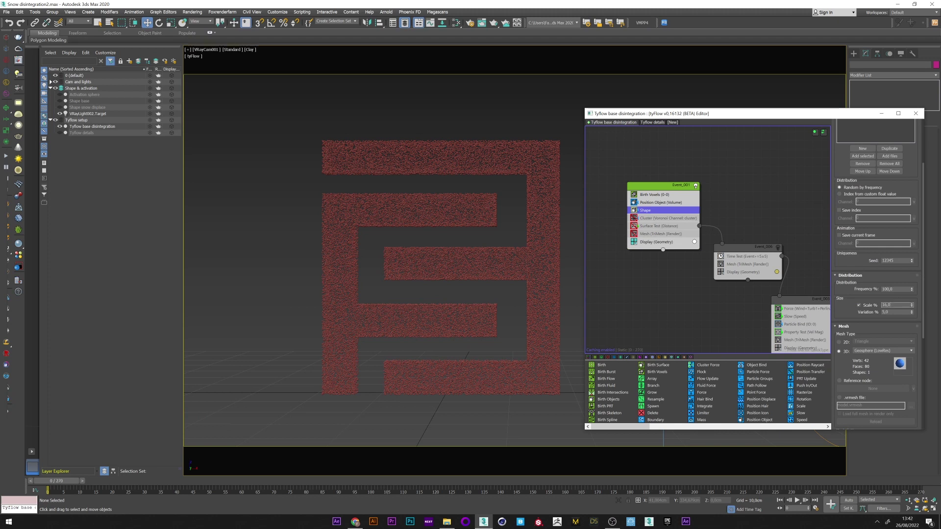
{"action": "type", "text": "40"}
{"action": "key", "text": "Return"}
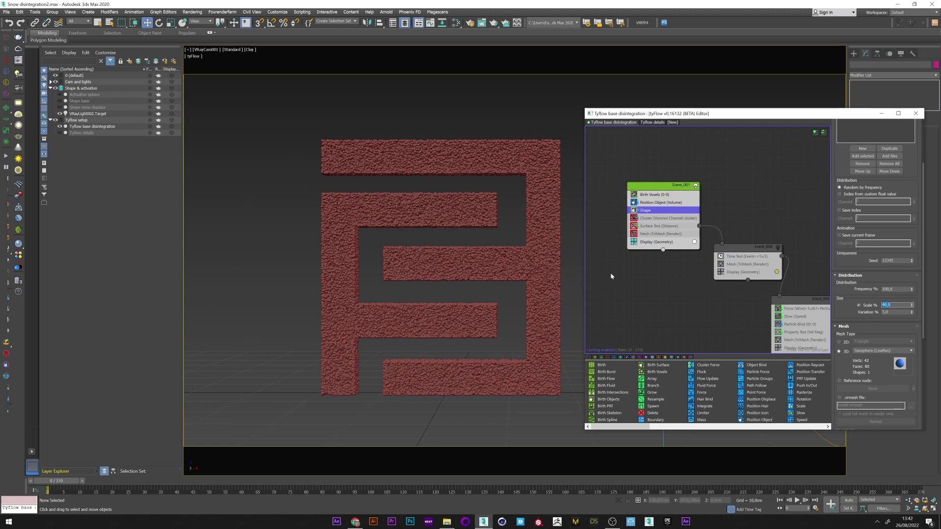
Step: Enable the Cluster operator in Event_001 and turn on Visualize clusters
{"action": "left_click", "coordinate": [655, 218]}
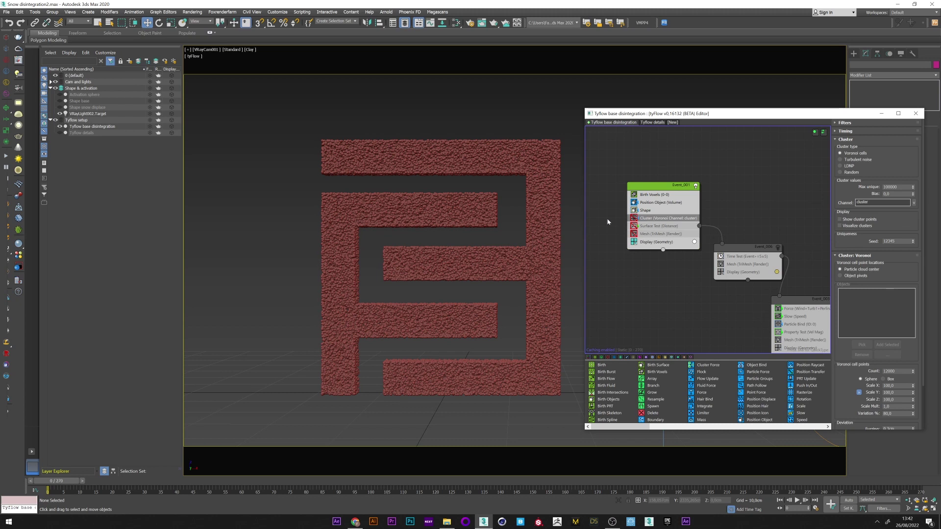
{"action": "left_click", "coordinate": [633, 219]}
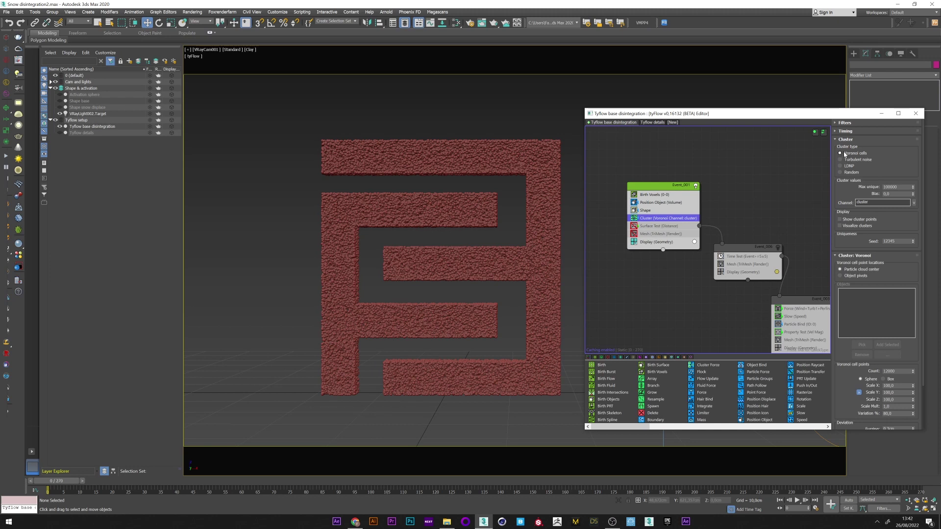
{"action": "left_click", "coordinate": [864, 203]}
{"action": "left_click", "coordinate": [848, 225]}
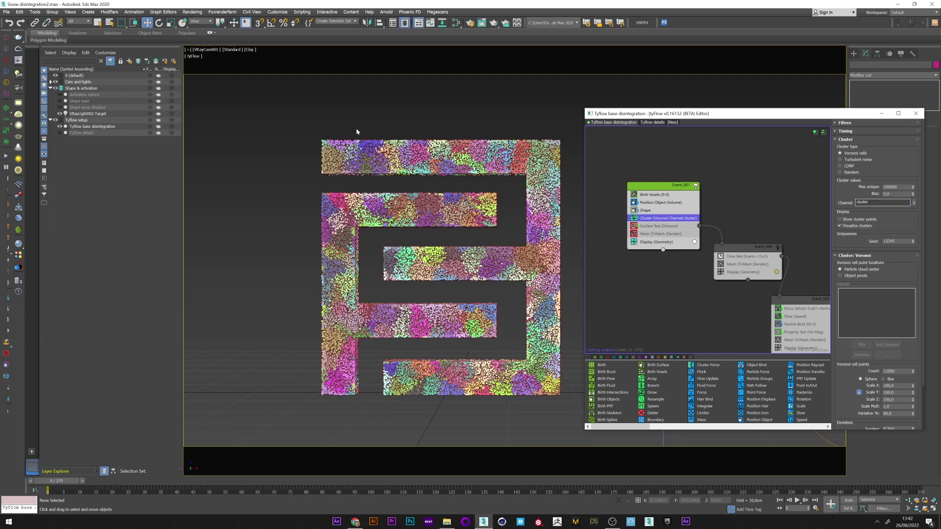
Step: Set the Birth Voxels X voxel size to 0.2 cm
{"action": "left_click", "coordinate": [657, 195]}
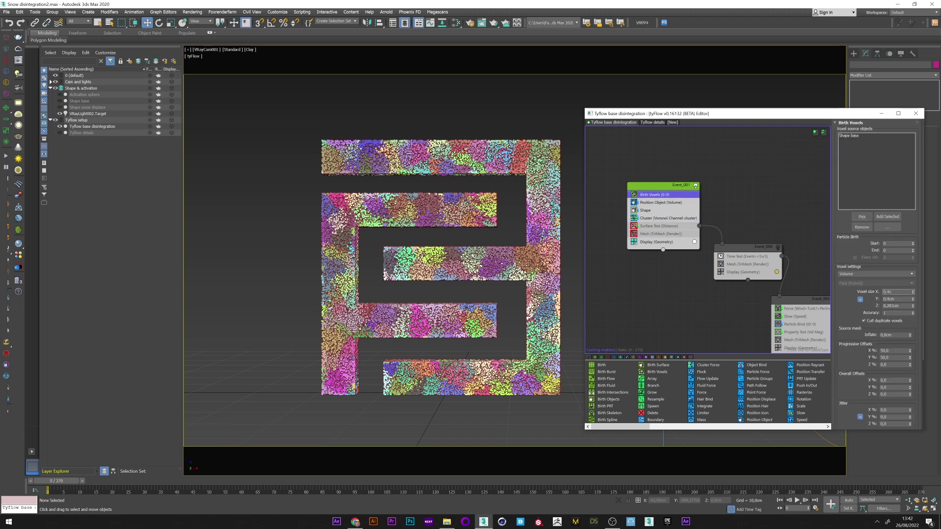
{"action": "key", "text": "Return"}
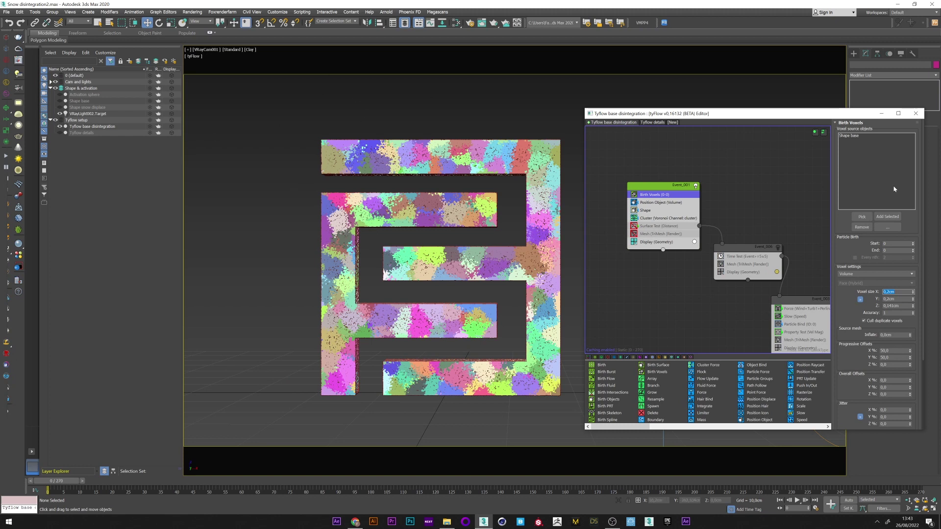
Step: Try a Voronoi cell point count of 200 in Event_001's Cluster operator and restore it to 12000
{"action": "left_click", "coordinate": [650, 218]}
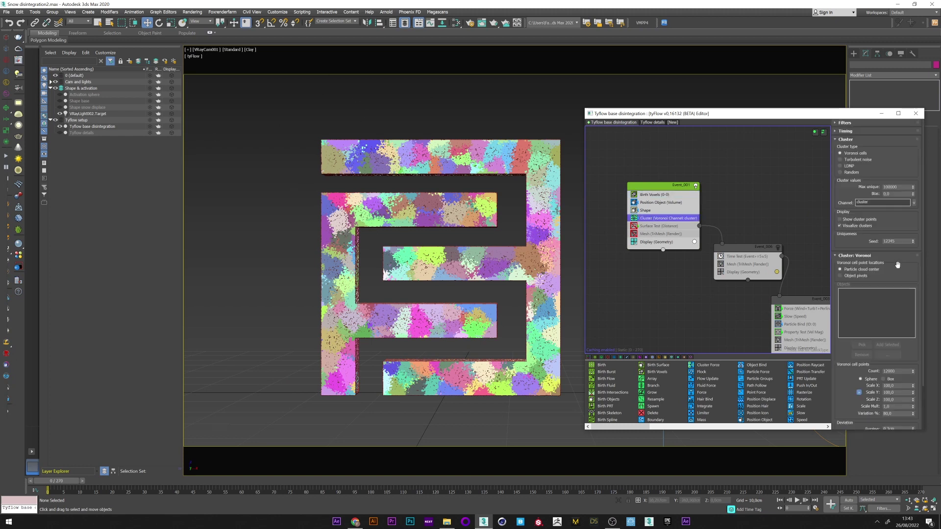
{"action": "scroll", "coordinate": [849, 312], "scroll_direction": "down", "scroll_amount": 3}
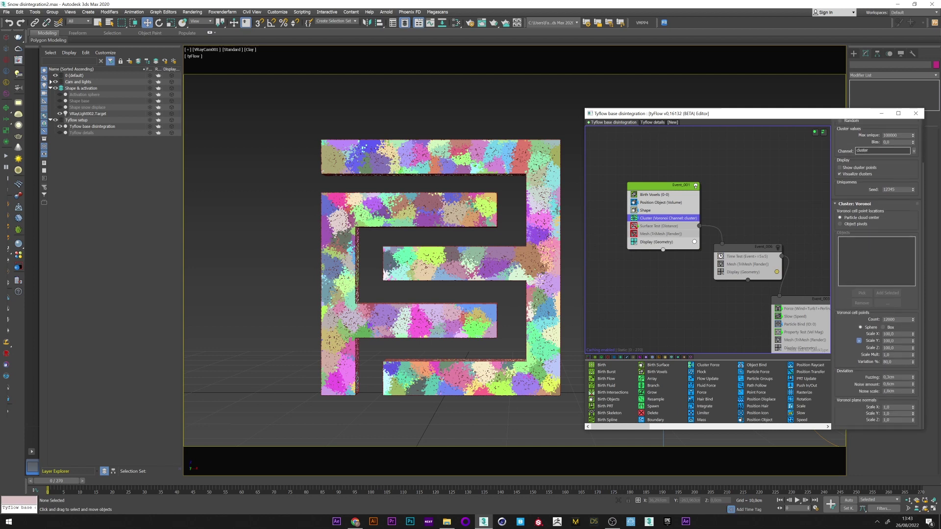
{"action": "double_click", "coordinate": [892, 319]}
{"action": "type", "text": "2"}
{"action": "key", "text": "Return"}
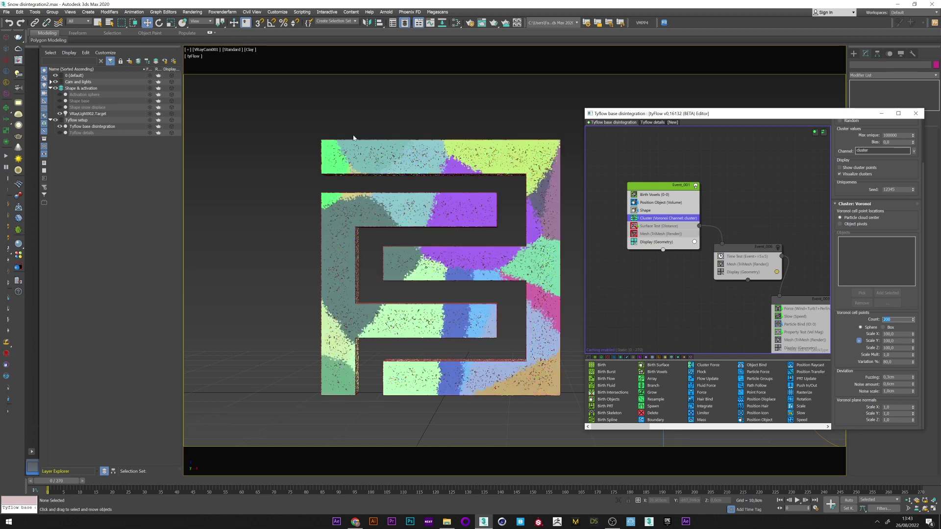
{"action": "type", "text": "1"}
{"action": "key", "text": "Return"}
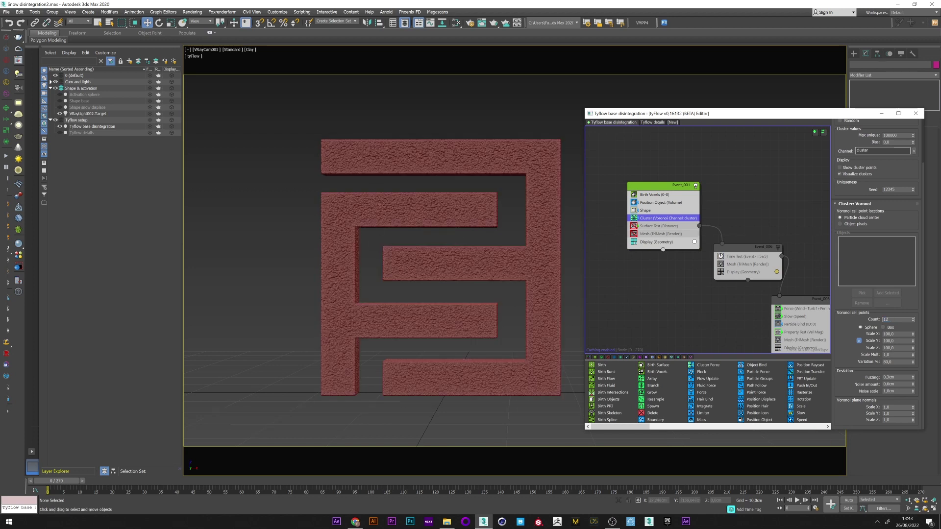
{"action": "key", "text": "Return"}
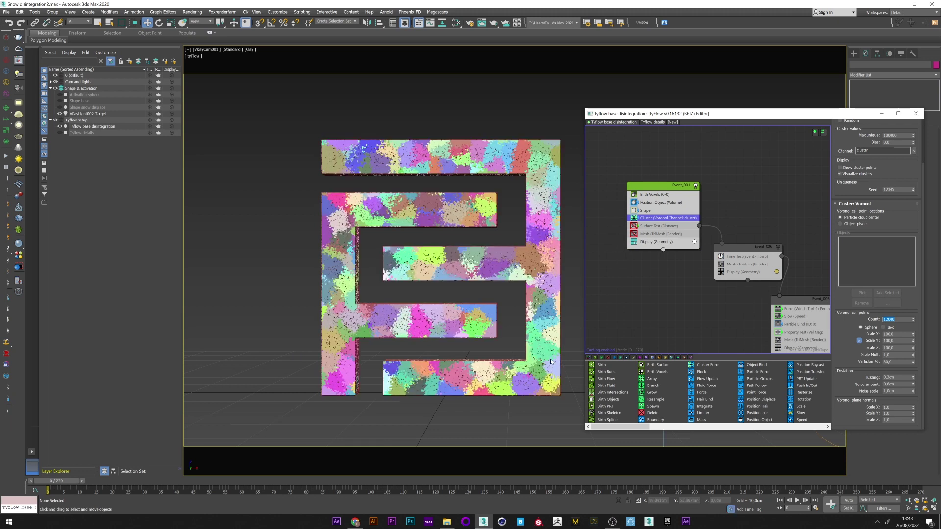
Step: Try a fuzzing of 0 cm in the Cluster operator's deviation settings and restore it to 0.3 cm
{"action": "left_click_drag", "start_coordinate": [901, 377], "coordinate": [846, 371]}
{"action": "type", "text": "0"}
{"action": "key", "text": "Return"}
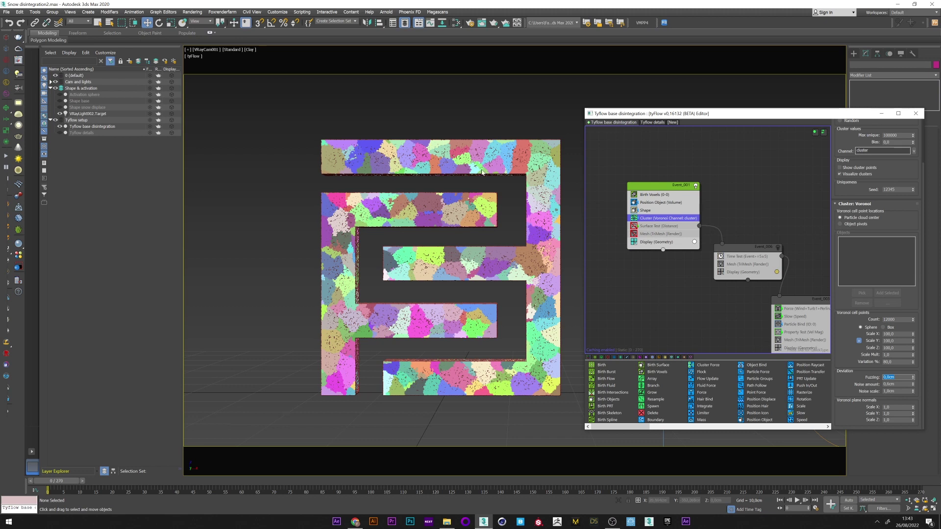
{"action": "type", "text": "0,05"}
{"action": "key", "text": "Return"}
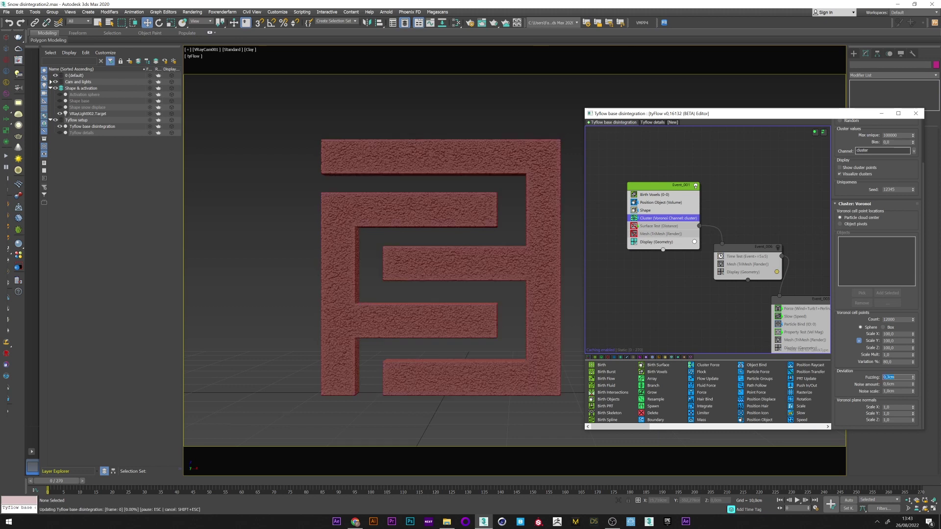
{"action": "key", "text": "Return"}
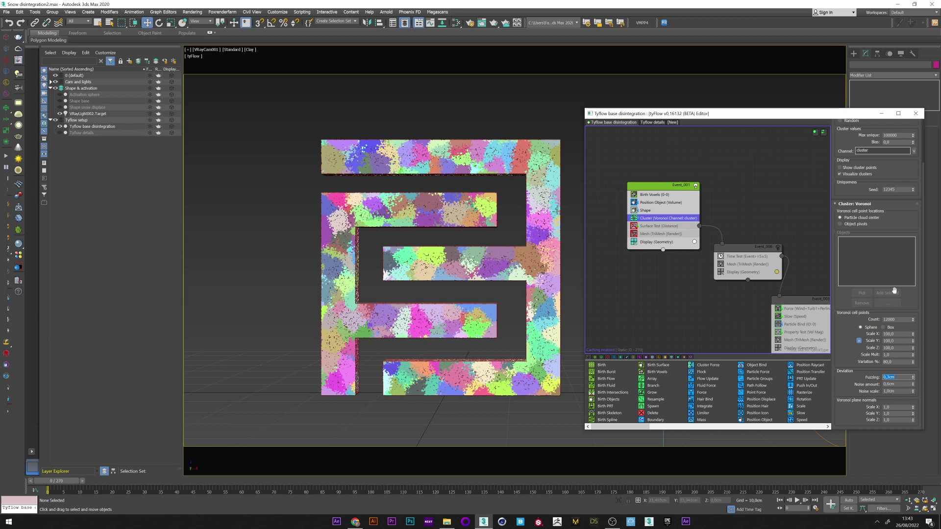
Step: Turn off Visualize clusters in the Cluster operator and hide the Tyflow base disintegration object
{"action": "scroll", "coordinate": [885, 193], "scroll_direction": "up", "scroll_amount": 3}
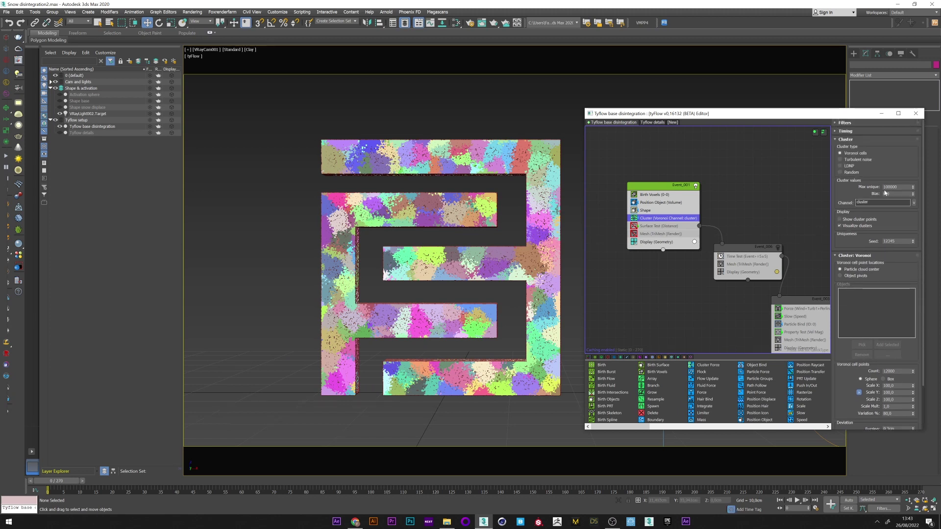
{"action": "left_click", "coordinate": [849, 226]}
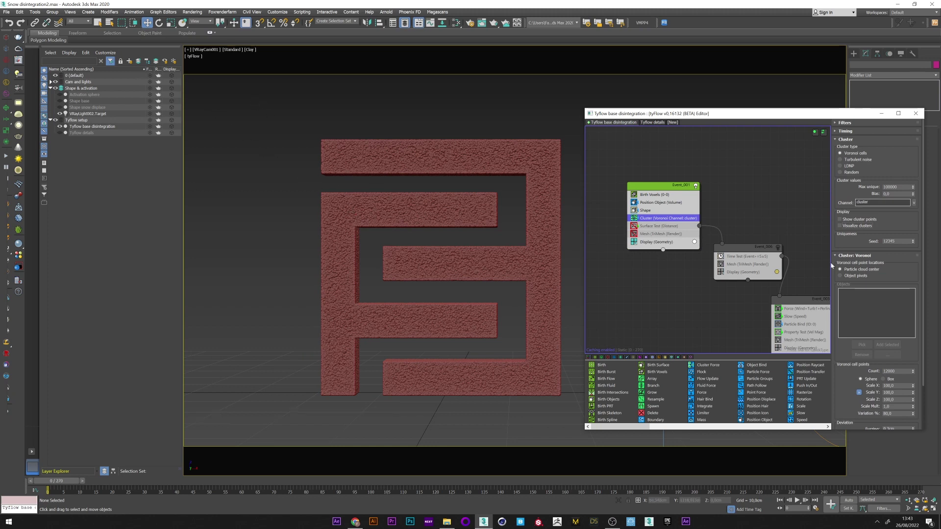
{"action": "left_click", "coordinate": [60, 127]}
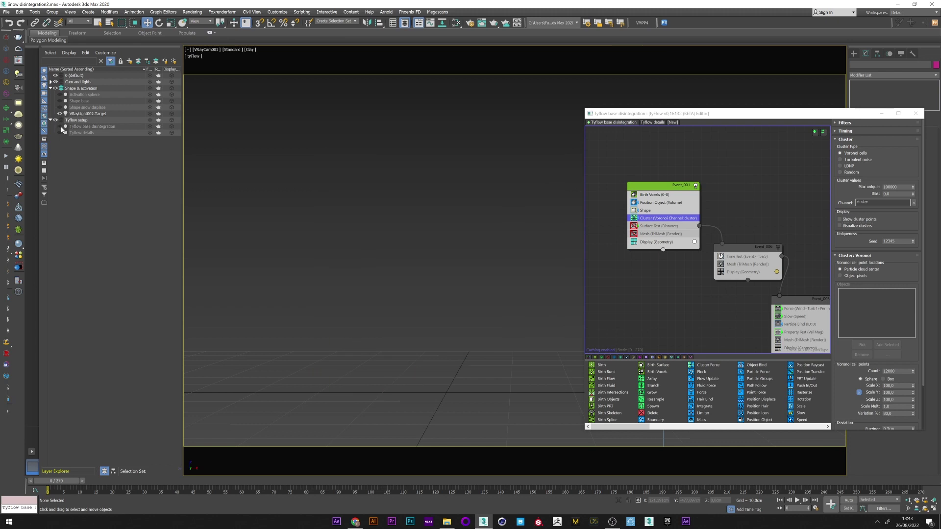
Step: Unhide Shape base and Activation sphere, and scrub the timeline to preview the sphere's animation
{"action": "left_click", "coordinate": [60, 101]}
{"action": "left_click", "coordinate": [73, 101]}
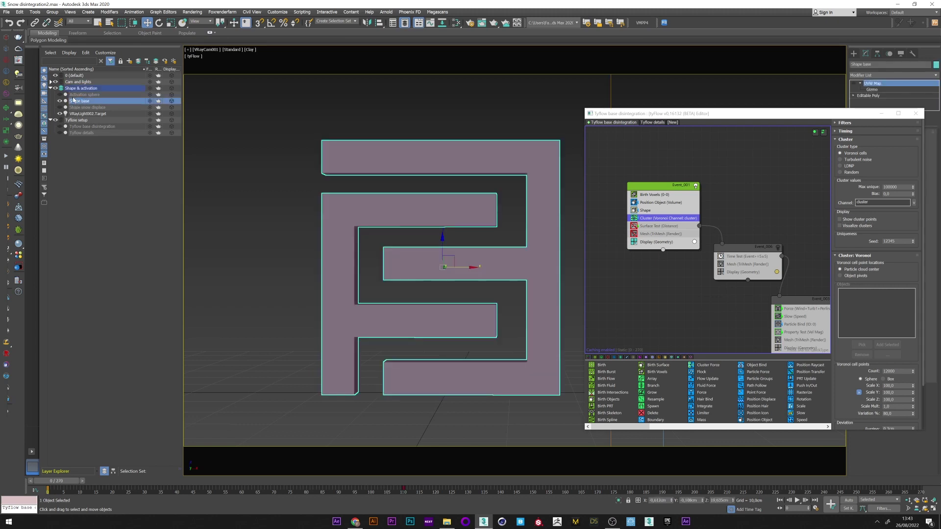
{"action": "left_click", "coordinate": [69, 95]}
{"action": "left_click", "coordinate": [60, 94]}
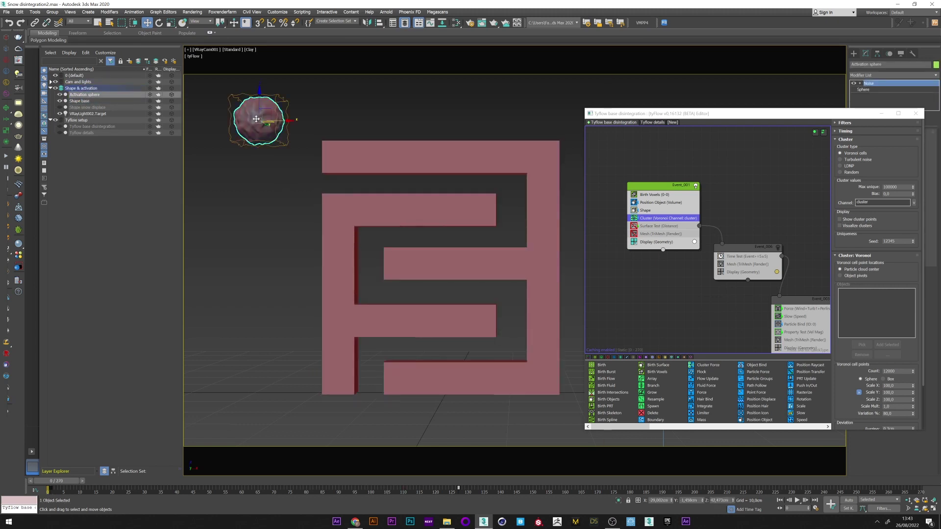
{"action": "mouse_move", "coordinate": [58, 482]}
{"action": "left_mouse_down"}
{"action": "mouse_move", "coordinate": [465, 487]}
{"action": "mouse_move", "coordinate": [53, 487]}
{"action": "left_mouse_up"}
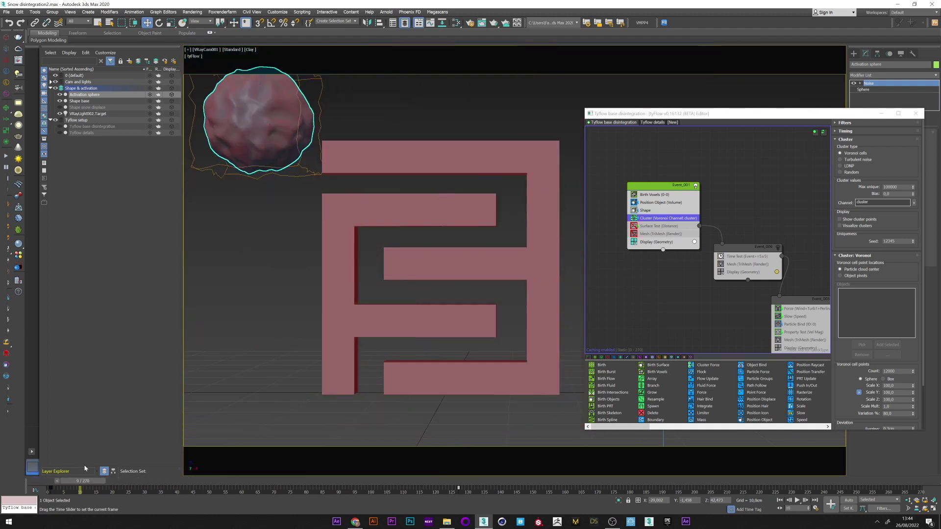
Step: Enable the Surface Test operator that uses Activation sphere in Event_001, and enable the connected Time Test event, Event_006
{"action": "left_click", "coordinate": [650, 227]}
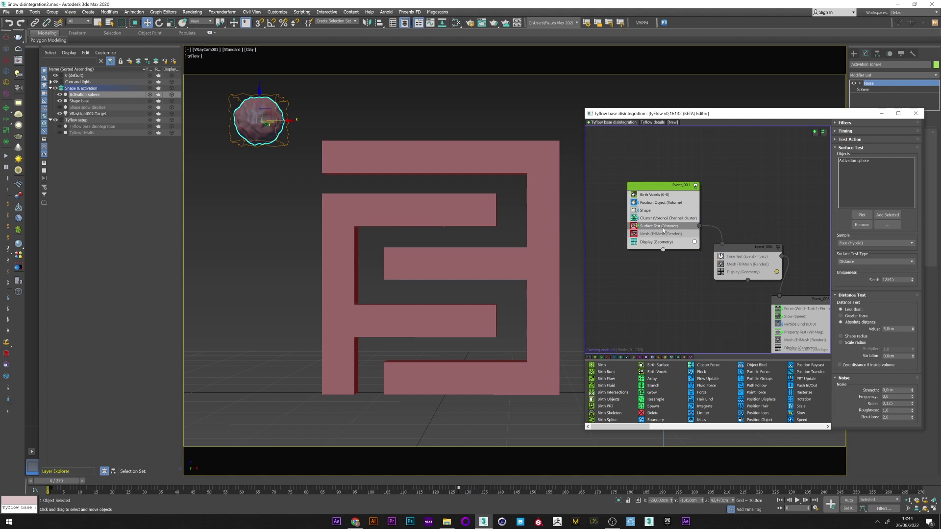
{"action": "left_click", "coordinate": [865, 161]}
{"action": "left_click", "coordinate": [638, 227]}
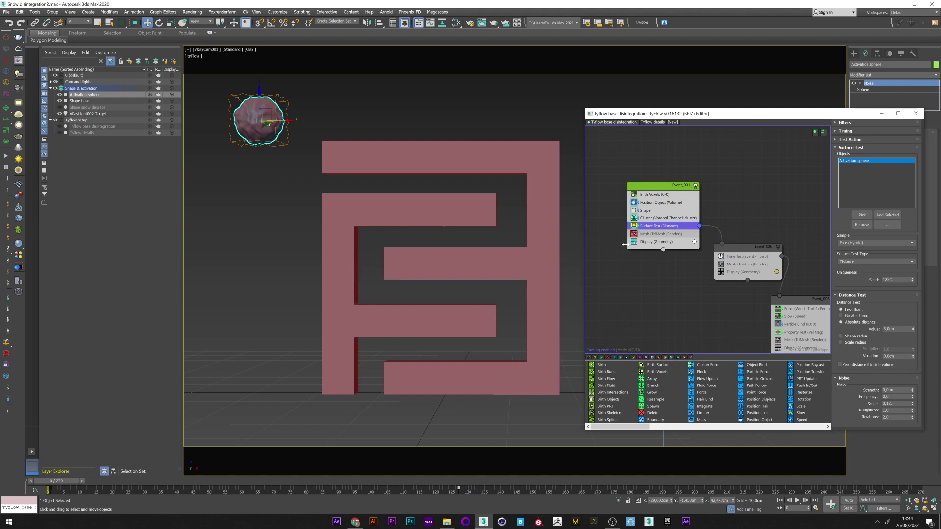
{"action": "left_click", "coordinate": [751, 258]}
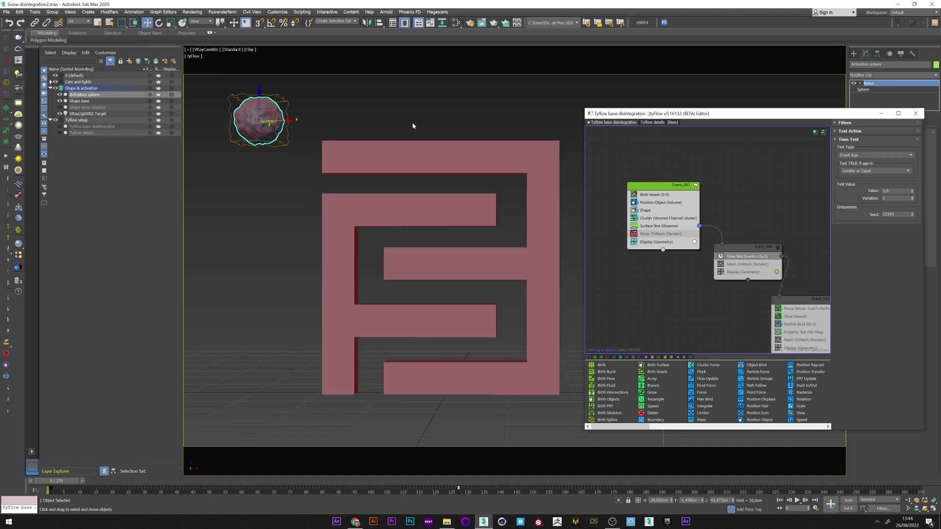
{"action": "left_click", "coordinate": [777, 247]}
Step: Disable the Slow, Particle Bind and Property Test operators in Event_003
{"action": "middle_click_drag", "start_coordinate": [789, 239], "coordinate": [735, 215]}
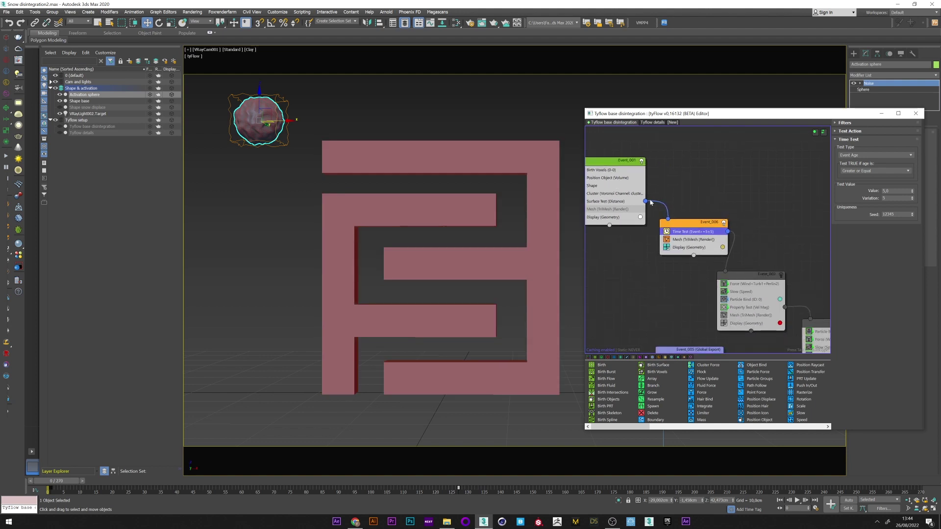
{"action": "left_click", "coordinate": [723, 292]}
{"action": "left_click", "coordinate": [724, 300]}
{"action": "left_click", "coordinate": [723, 309]}
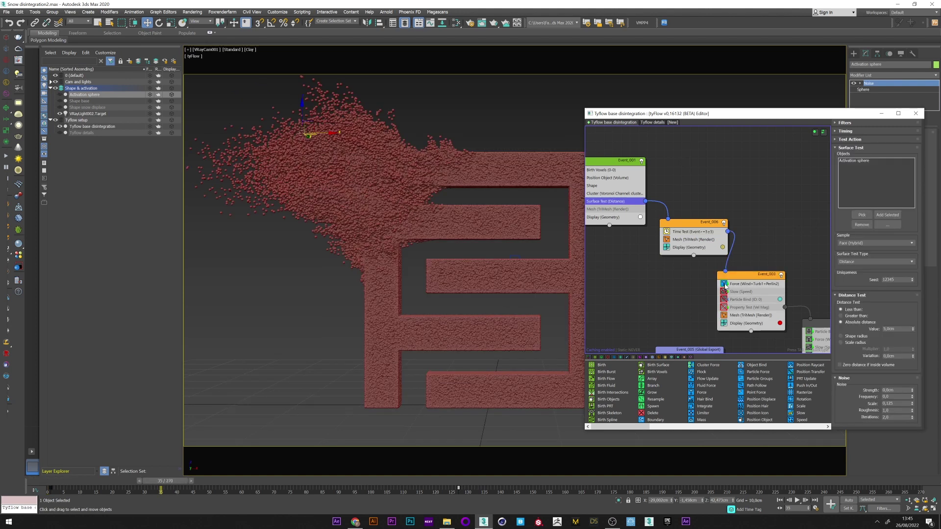
Step: Examine the built-in wind and noise settings of Event_003's Force operator and scrub the timeline to preview the particle motion
{"action": "left_click", "coordinate": [750, 286]}
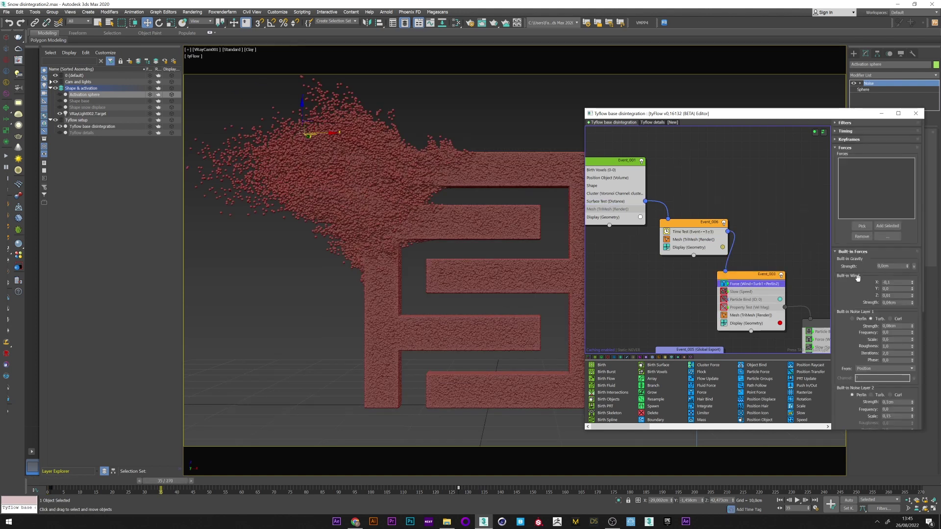
{"action": "left_click_drag", "start_coordinate": [855, 305], "coordinate": [850, 255]}
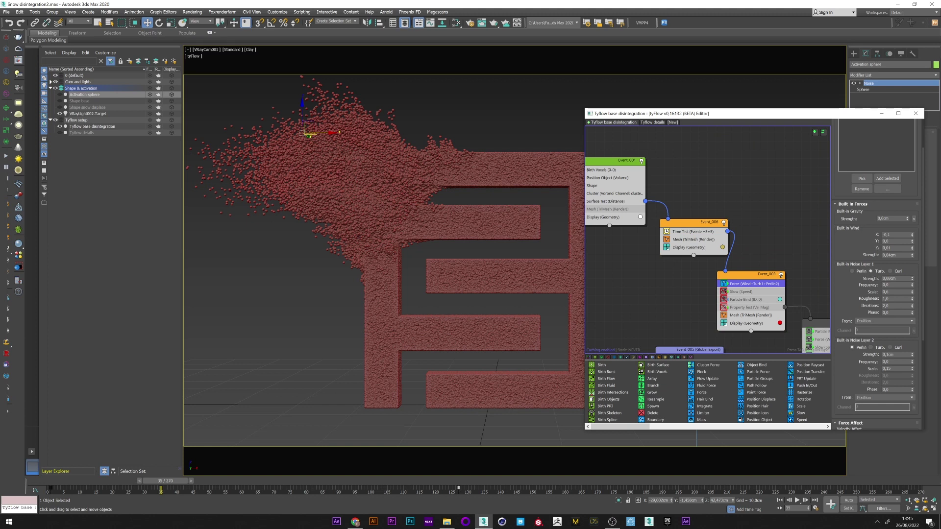
{"action": "scroll", "coordinate": [848, 316], "scroll_direction": "down", "scroll_amount": 2}
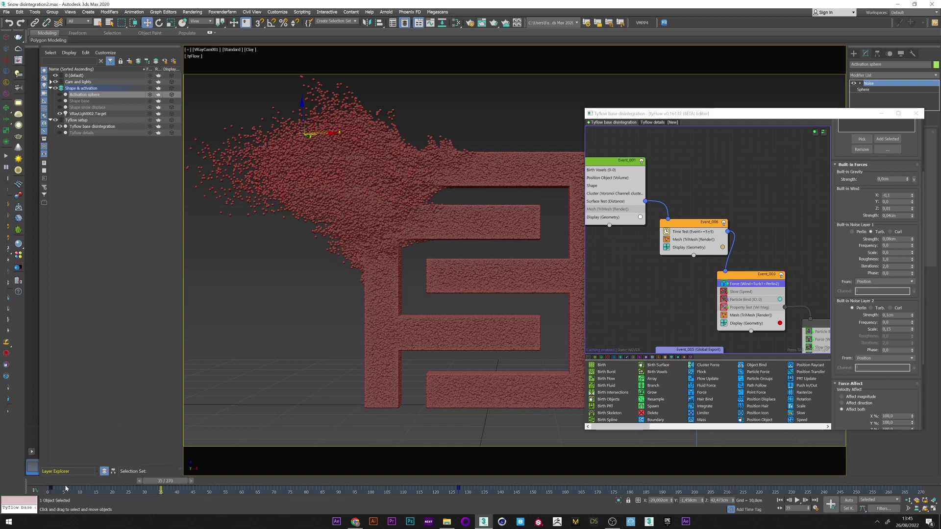
{"action": "mouse_move", "coordinate": [161, 481]}
{"action": "left_mouse_down"}
{"action": "mouse_move", "coordinate": [115, 480]}
{"action": "mouse_move", "coordinate": [161, 480]}
{"action": "left_mouse_up"}
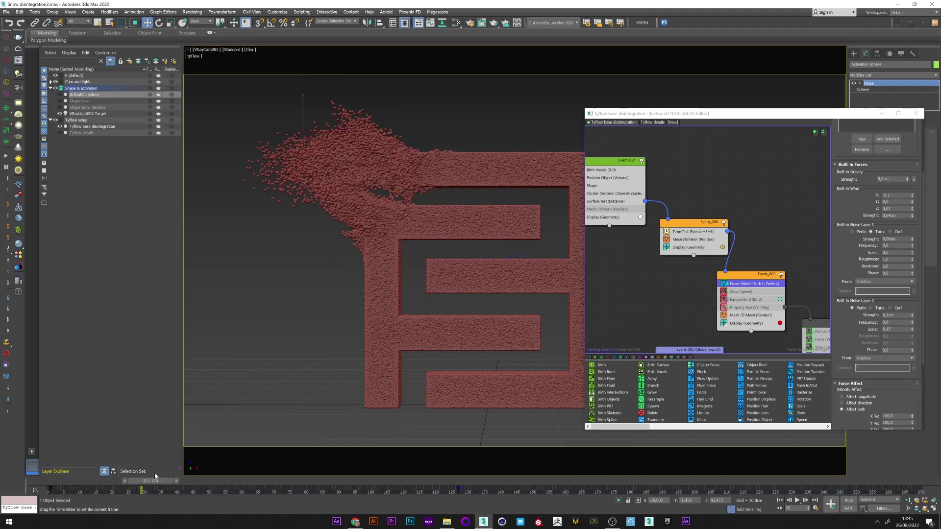
Step: Set the Birth Voxels X voxel size in Event_001 to 0.4 cm and preview the particles by scrubbing the timeline
{"action": "middle_click_drag", "start_coordinate": [657, 153], "coordinate": [687, 153]}
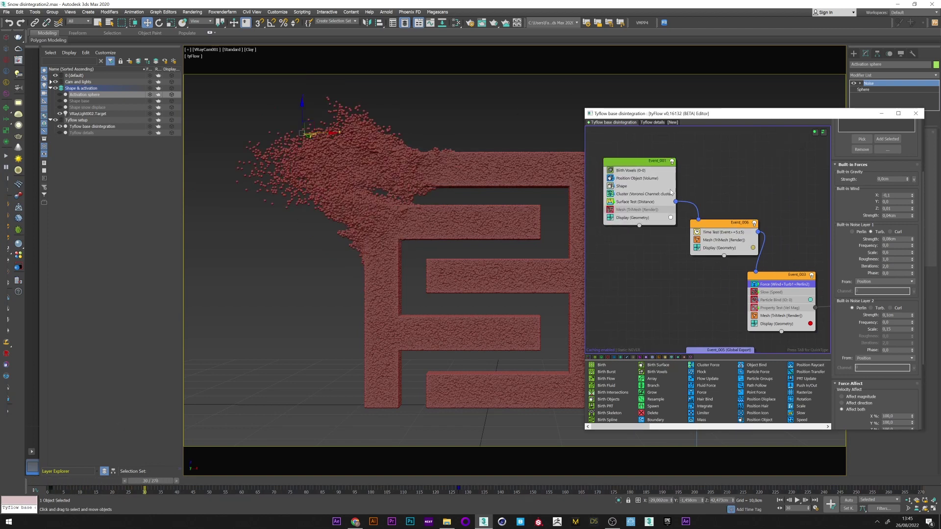
{"action": "left_click", "coordinate": [630, 171]}
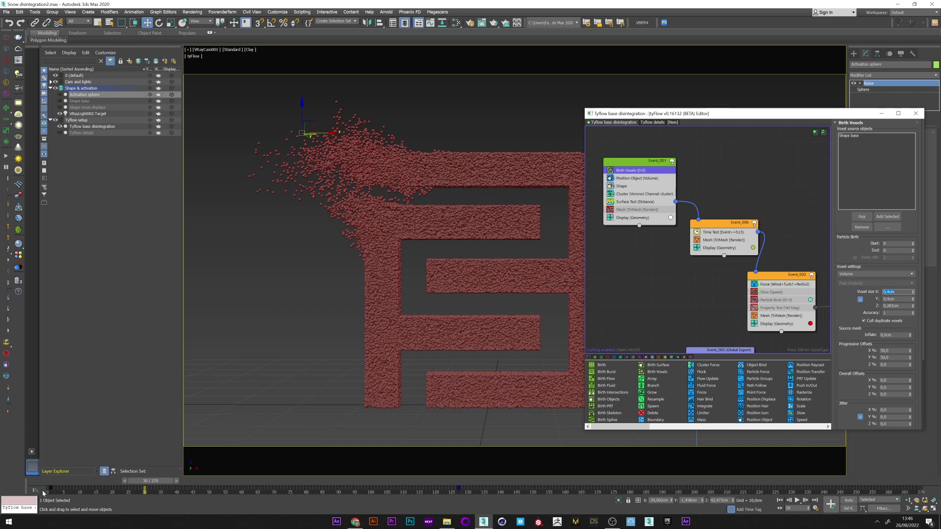
{"action": "mouse_move", "coordinate": [149, 481]}
{"action": "left_mouse_down"}
{"action": "mouse_move", "coordinate": [58, 481]}
{"action": "mouse_move", "coordinate": [158, 483]}
{"action": "left_mouse_up"}
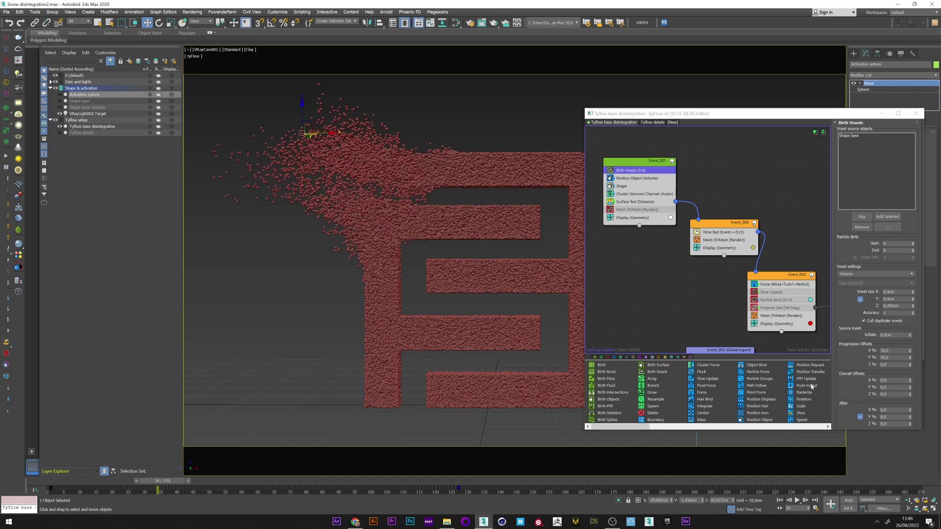
Step: Enable the Slow operator in Event_003 and deselect the Activation sphere
{"action": "middle_click_drag", "start_coordinate": [693, 301], "coordinate": [676, 301]}
{"action": "left_click", "coordinate": [753, 291]}
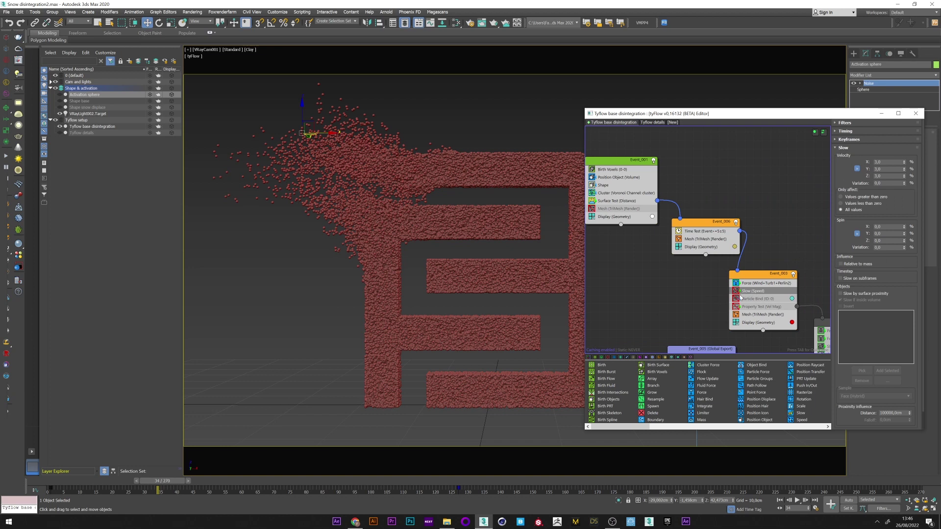
{"action": "left_click", "coordinate": [736, 292]}
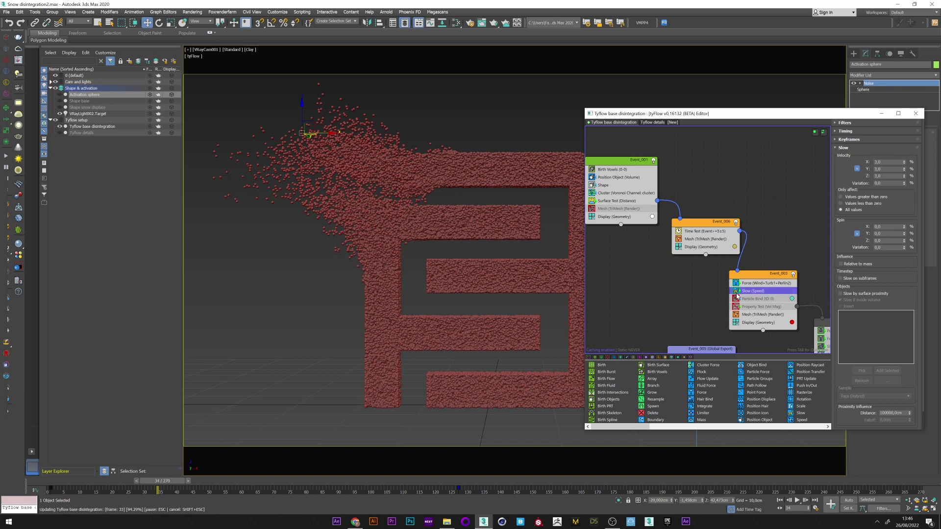
{"action": "left_click", "coordinate": [299, 278]}
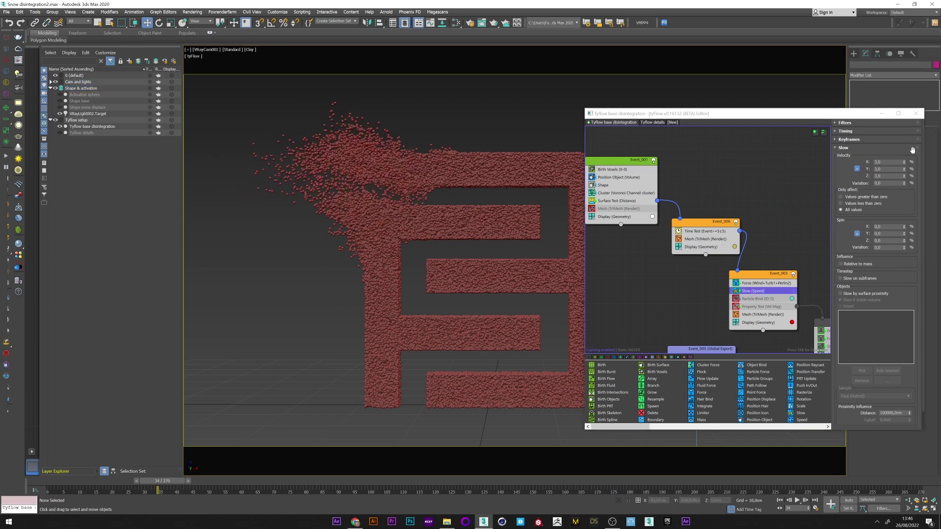
Step: Try an X velocity of 15% in the Slow operator and restore it to 3%
{"action": "double_click", "coordinate": [882, 162]}
{"action": "type", "text": "15"}
{"action": "key", "text": "Return"}
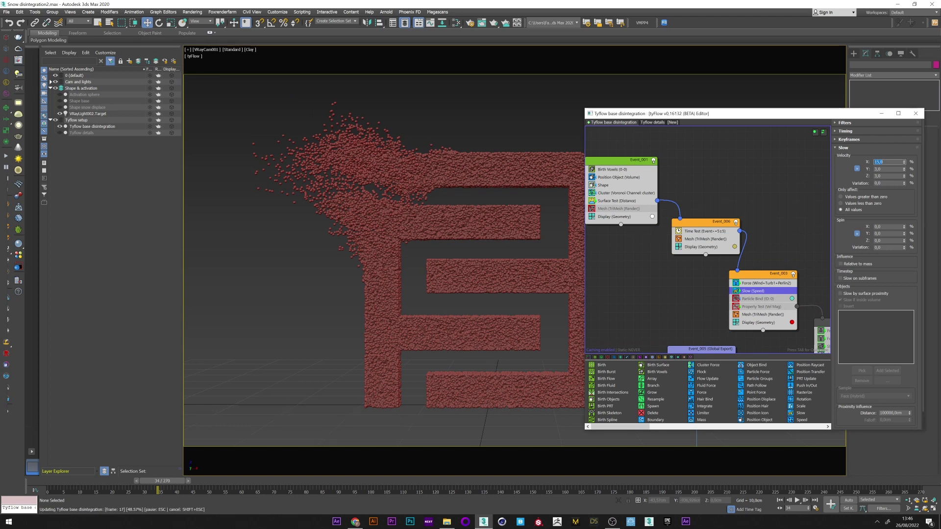
{"action": "left_click_drag", "start_coordinate": [57, 482], "coordinate": [227, 487]}
{"action": "left_click", "coordinate": [892, 164]}
{"action": "type", "text": "3"}
{"action": "key", "text": "Return"}
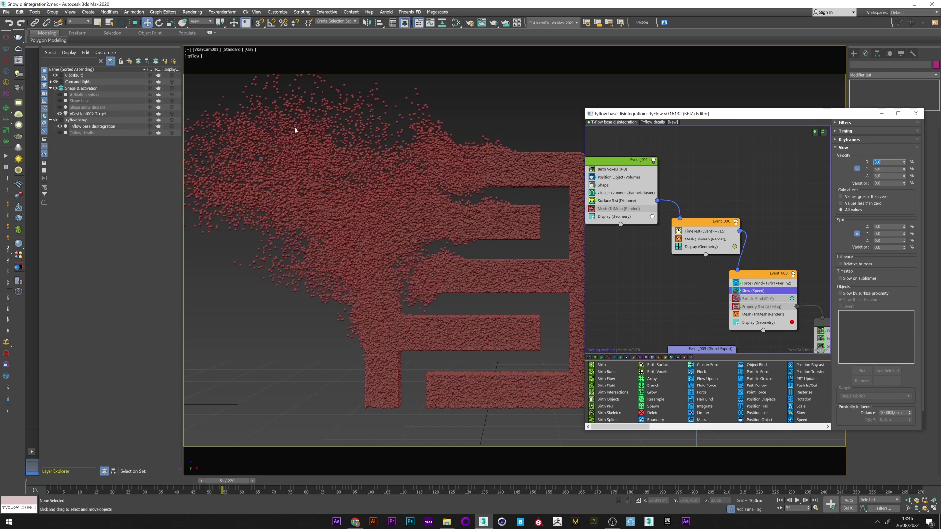
Step: Review the Particle Bind operator's settings in Event_003 and enable the operator
{"action": "left_click", "coordinate": [758, 299]}
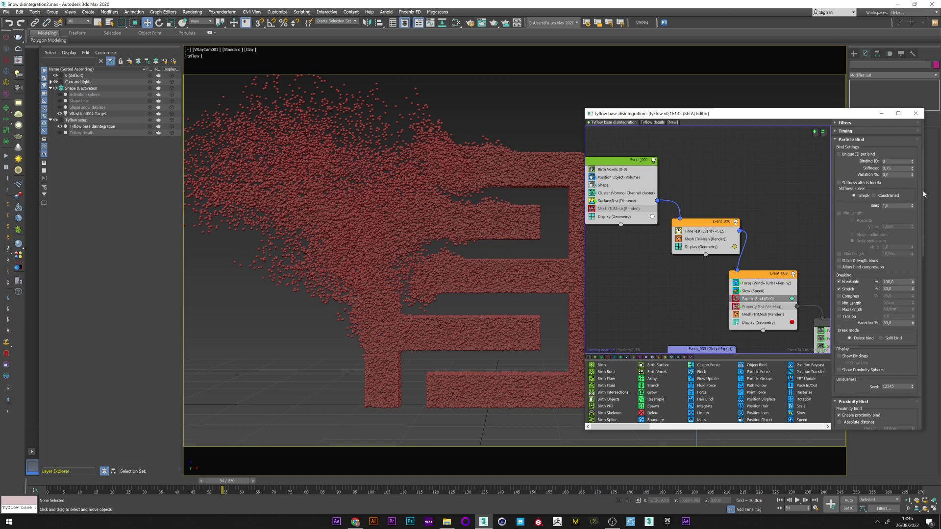
{"action": "scroll", "coordinate": [916, 330], "scroll_direction": "down", "scroll_amount": 10}
{"action": "scroll", "coordinate": [916, 330], "scroll_direction": "down", "scroll_amount": 5}
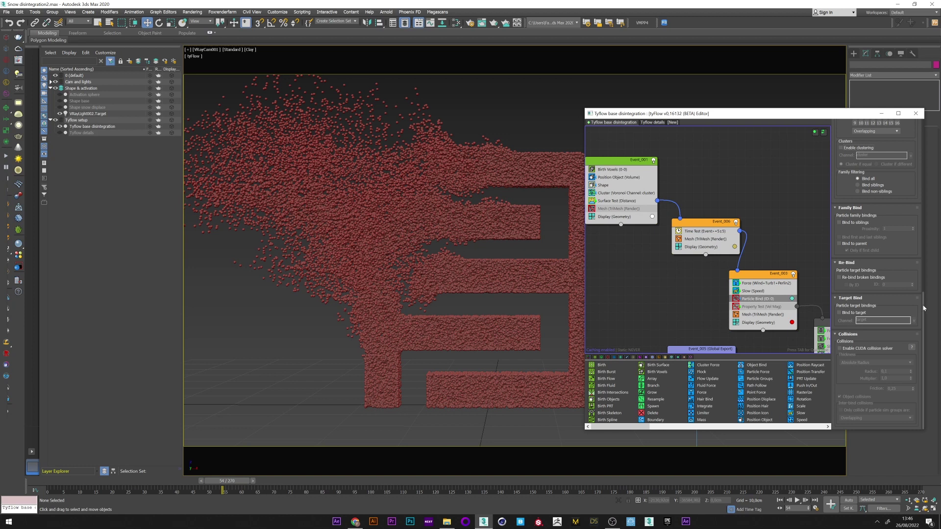
{"action": "left_click_drag", "start_coordinate": [922, 307], "coordinate": [919, 126]}
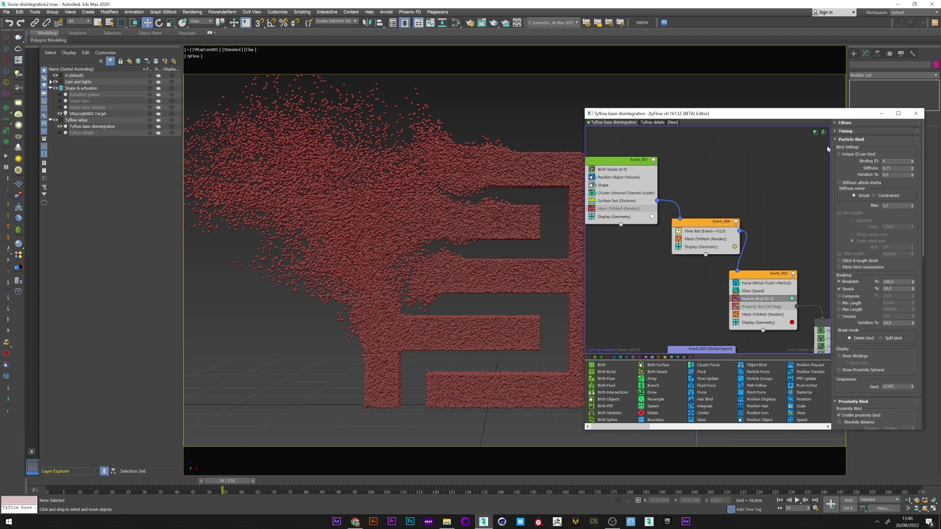
{"action": "left_click", "coordinate": [739, 300]}
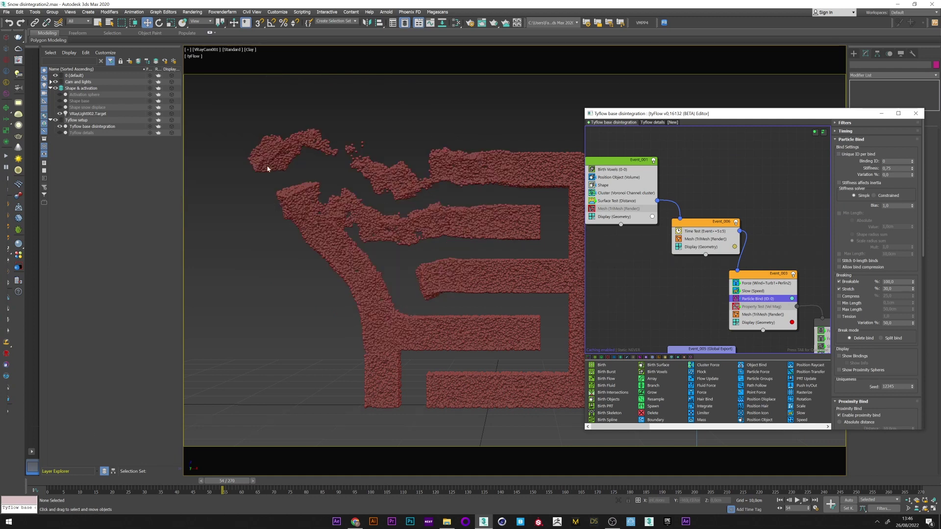
Step: Enable clustering on the cluster channel in Event_003's Particle Bind operator and preview the simulation by scrubbing the timeline
{"action": "left_click_drag", "start_coordinate": [64, 483], "coordinate": [247, 471]}
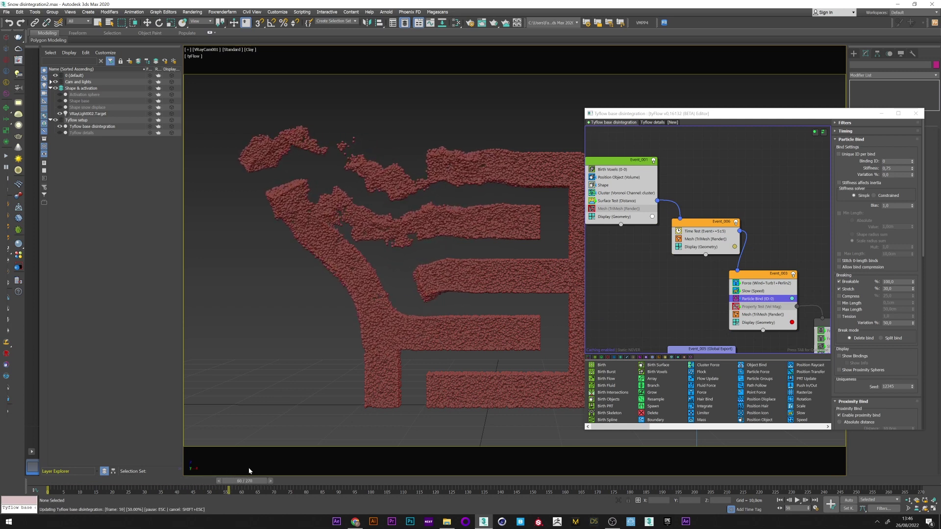
{"action": "key", "text": "w"}
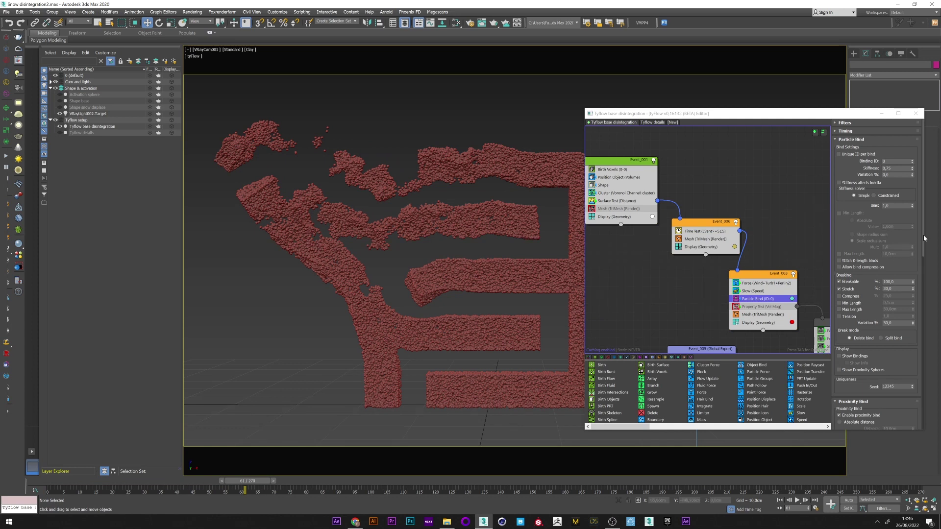
{"action": "left_click_drag", "start_coordinate": [924, 238], "coordinate": [925, 343]}
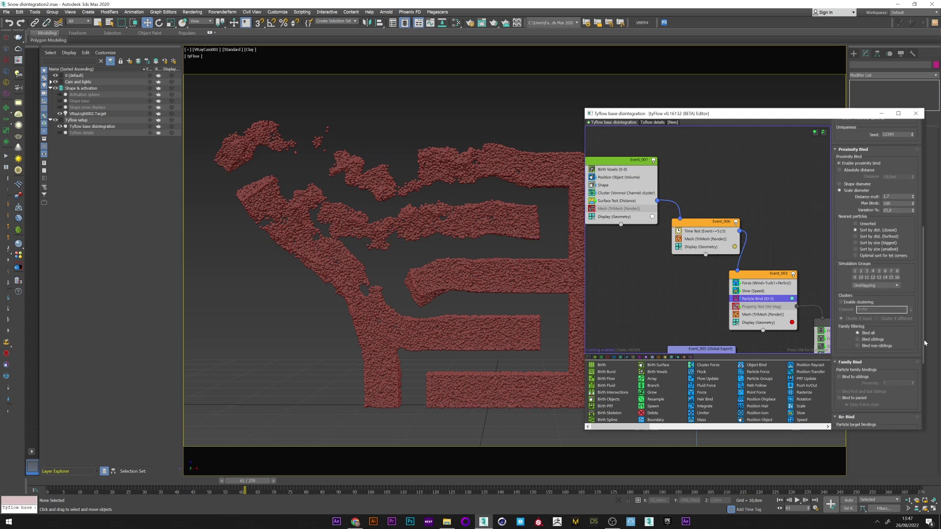
{"action": "left_click", "coordinate": [843, 303]}
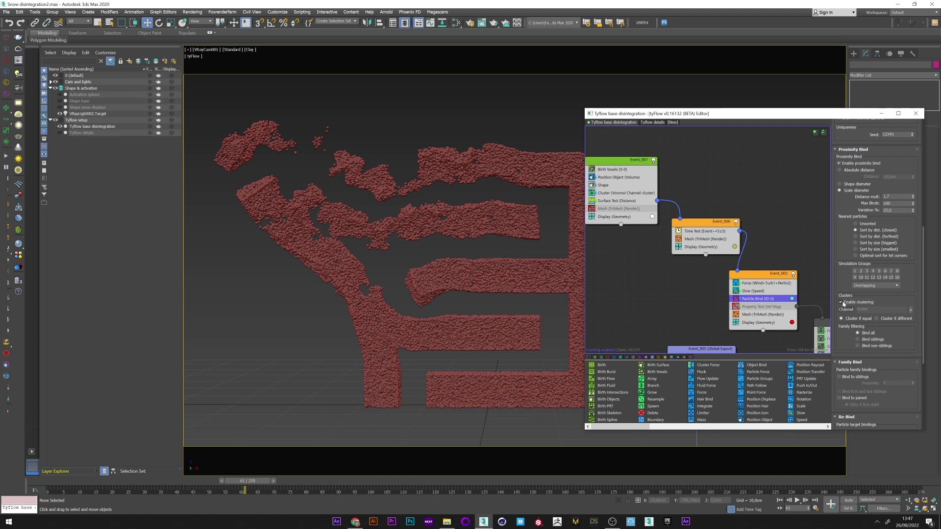
{"action": "left_click", "coordinate": [872, 311]}
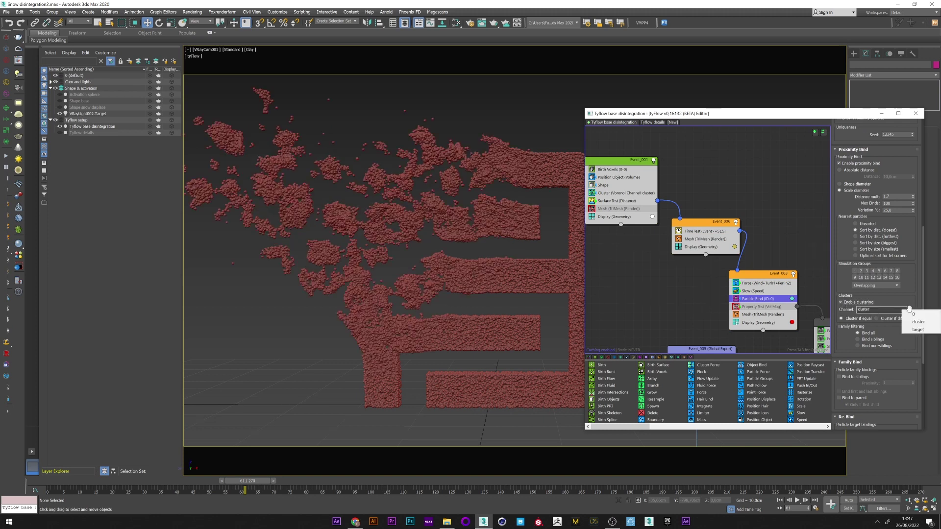
{"action": "left_click", "coordinate": [840, 341]}
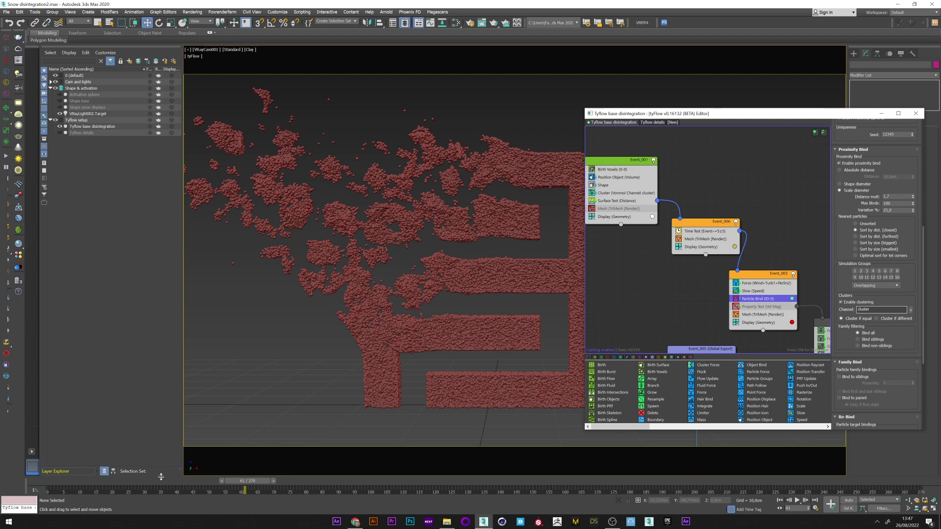
{"action": "left_click_drag", "start_coordinate": [56, 480], "coordinate": [250, 467]}
{"action": "key", "text": "w"}
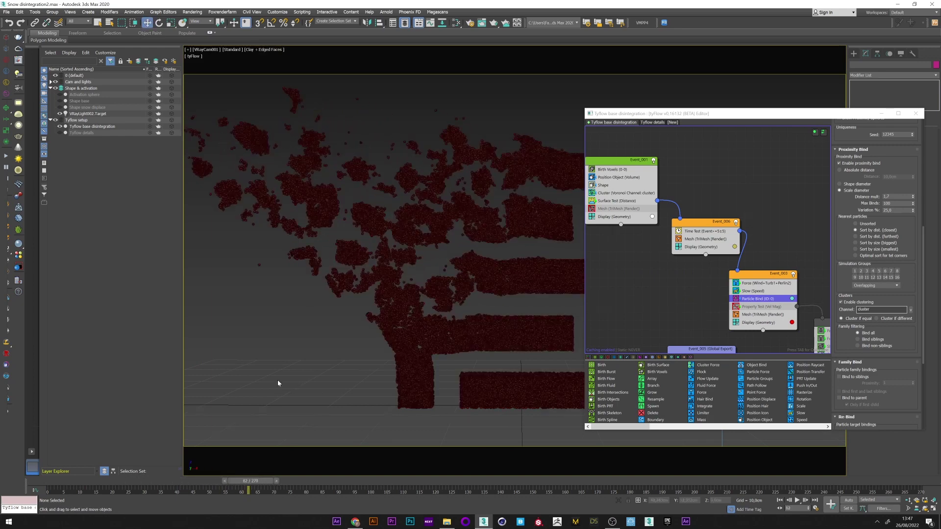
{"action": "left_click_drag", "start_coordinate": [48, 481], "coordinate": [268, 465]}
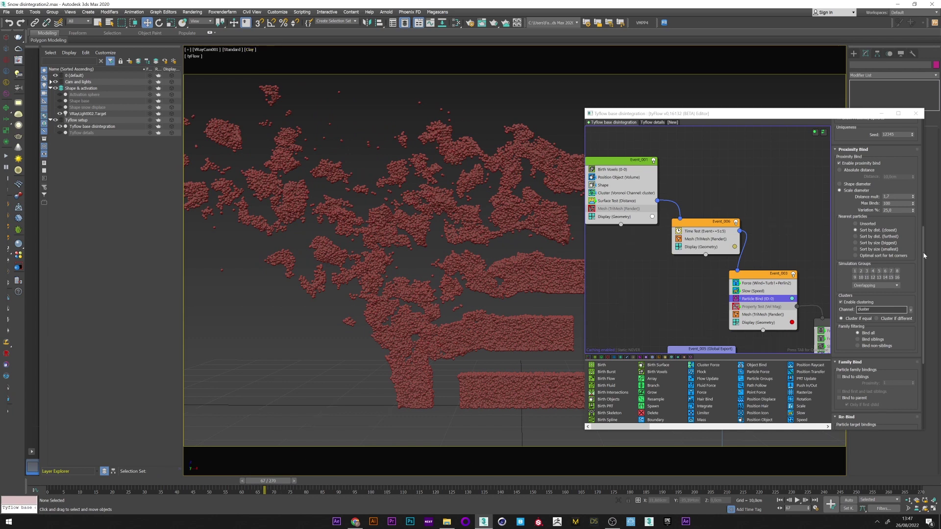
Step: Try a different proximity Distance mult. in the Particle Bind operator, preview it over time, and restore the value to 1.7
{"action": "left_click_drag", "start_coordinate": [923, 264], "coordinate": [921, 252]}
{"action": "scroll", "coordinate": [921, 252], "scroll_direction": "down", "scroll_amount": 3}
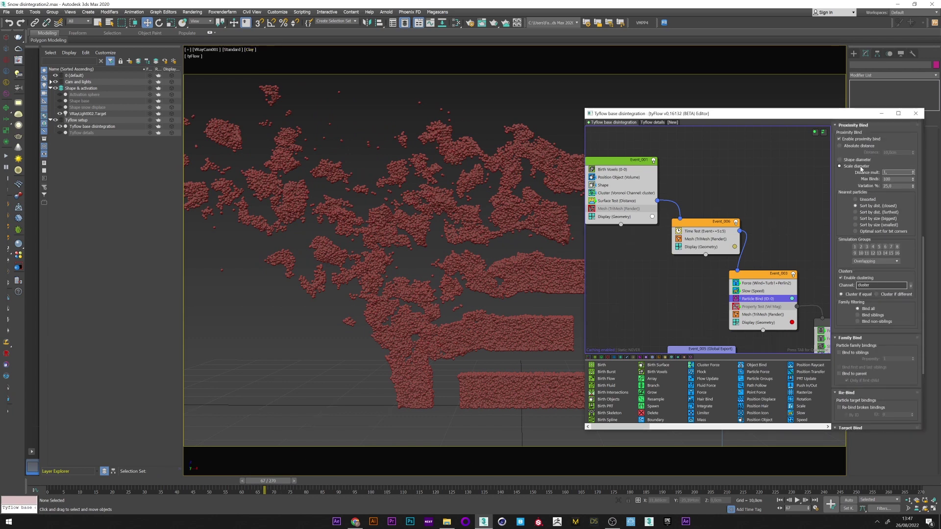
{"action": "key", "text": "Return"}
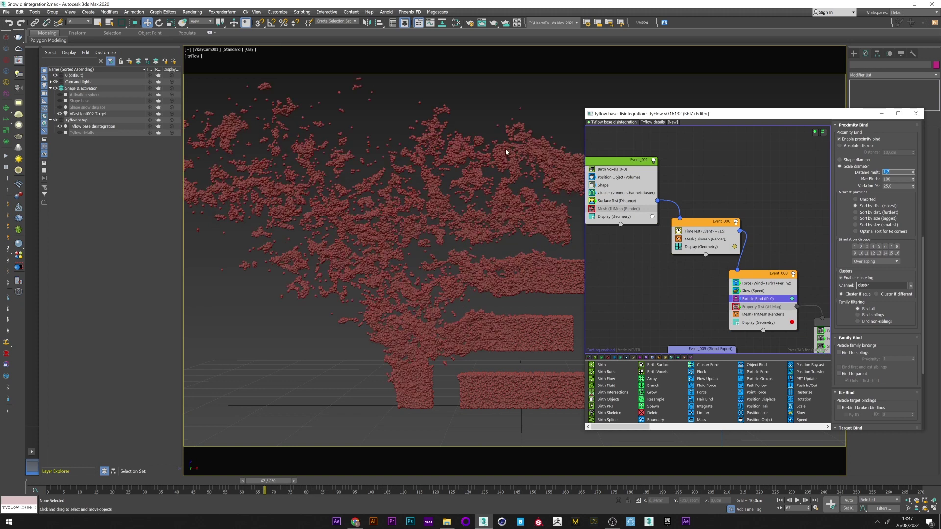
{"action": "left_click_drag", "start_coordinate": [50, 478], "coordinate": [240, 489]}
{"action": "type", "text": "1,7"}
{"action": "key", "text": "Return"}
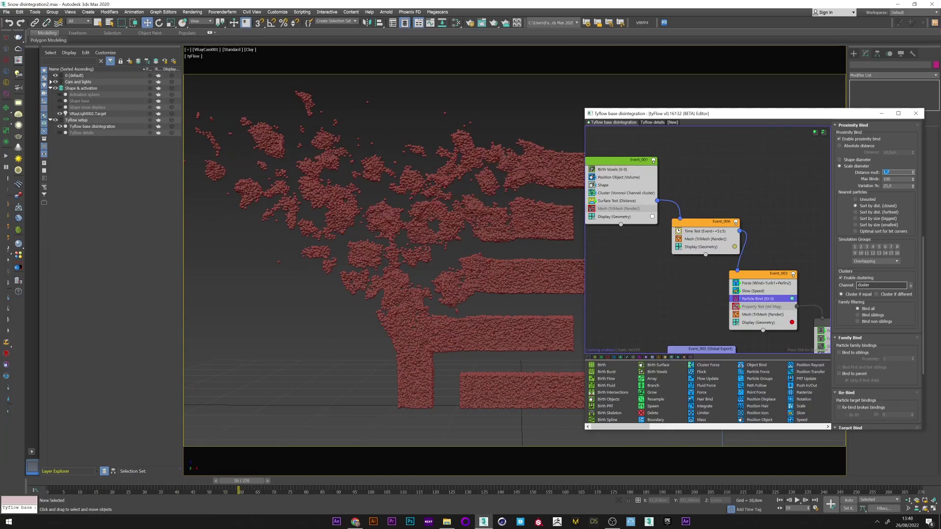
Step: Try the Particle Bind operator without Breakable, re-enable the option, and preview the simulation on the timeline
{"action": "scroll", "coordinate": [912, 233], "scroll_direction": "up", "scroll_amount": 5}
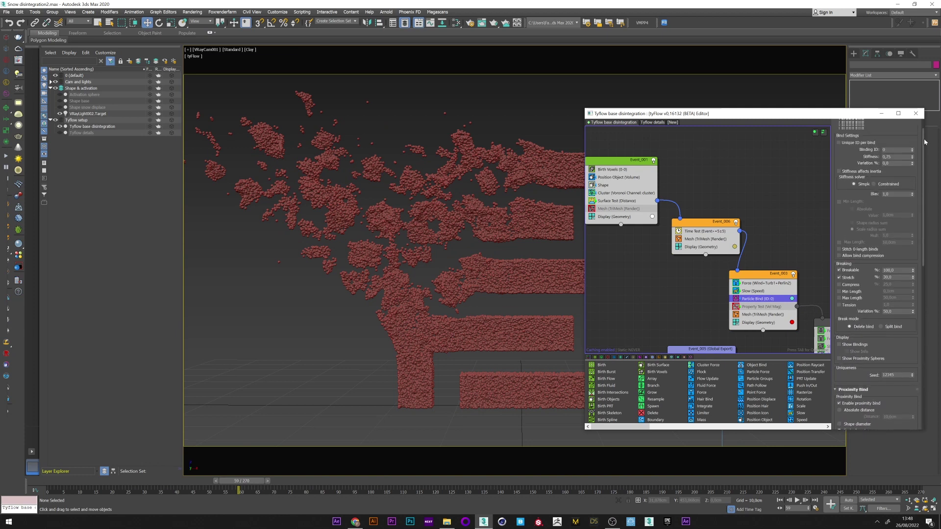
{"action": "scroll", "coordinate": [913, 233], "scroll_direction": "up", "scroll_amount": 9}
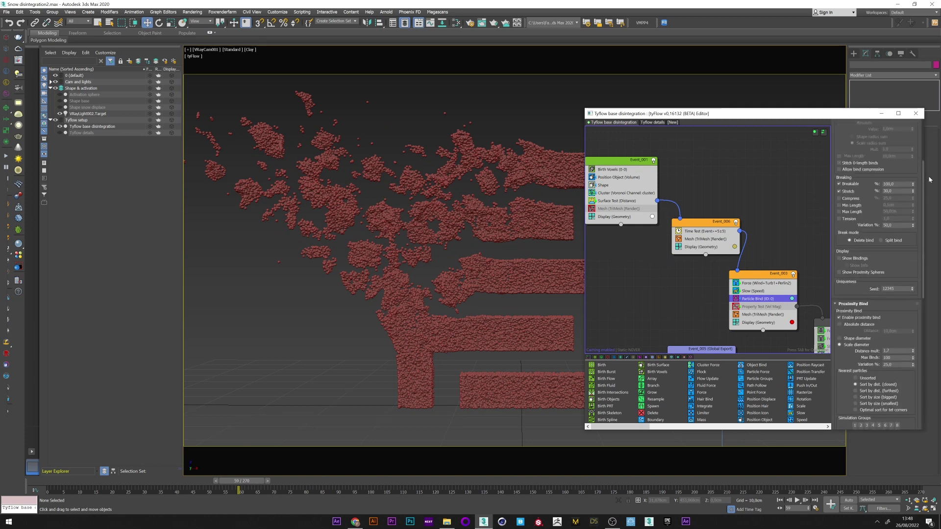
{"action": "left_click", "coordinate": [848, 183]}
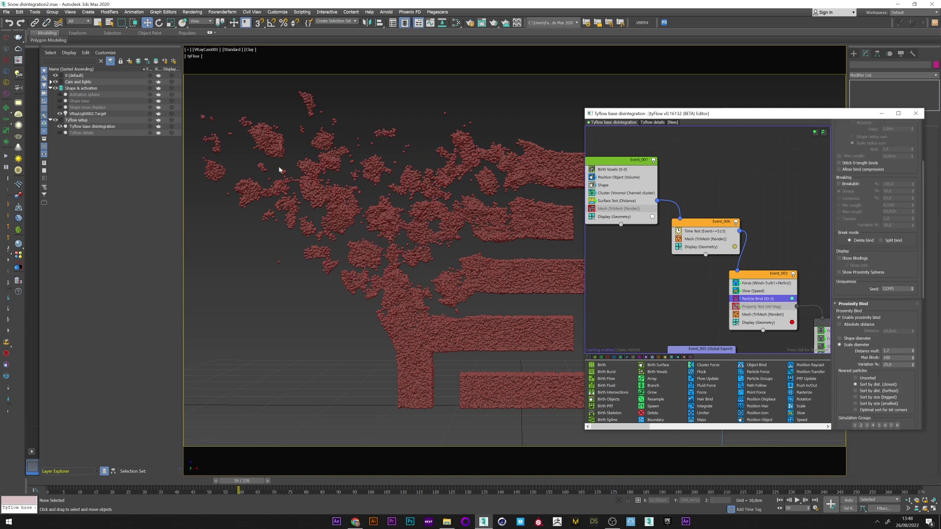
{"action": "left_click", "coordinate": [844, 183]}
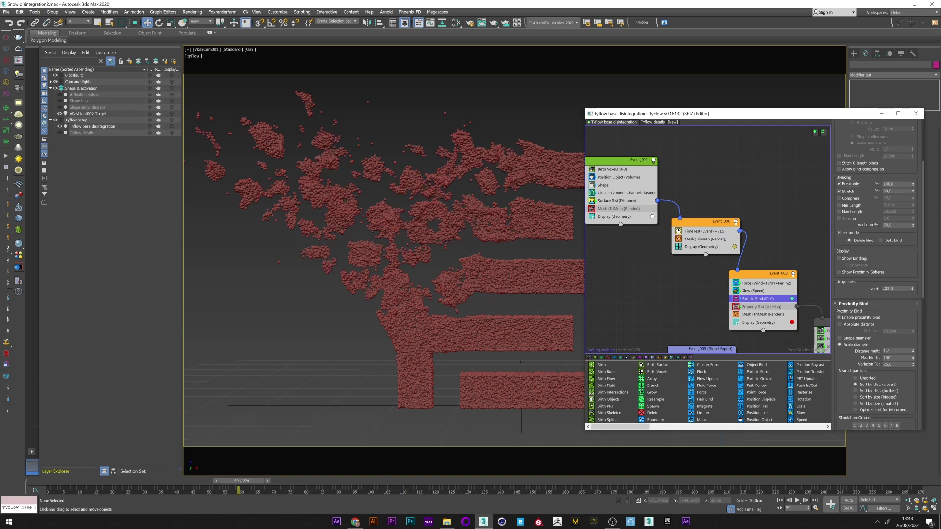
{"action": "left_click_drag", "start_coordinate": [58, 483], "coordinate": [255, 487]}
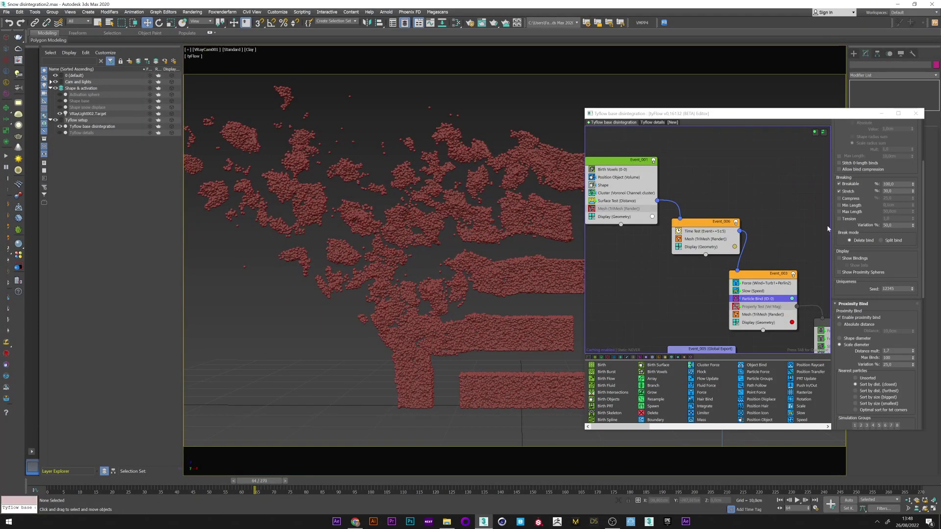
Step: Keep the Property Test in Event_003 on Velocity Magnitude and enable both Event_004 and this test operator
{"action": "middle_click_drag", "start_coordinate": [734, 247], "coordinate": [689, 207]}
{"action": "left_click", "coordinate": [696, 269]}
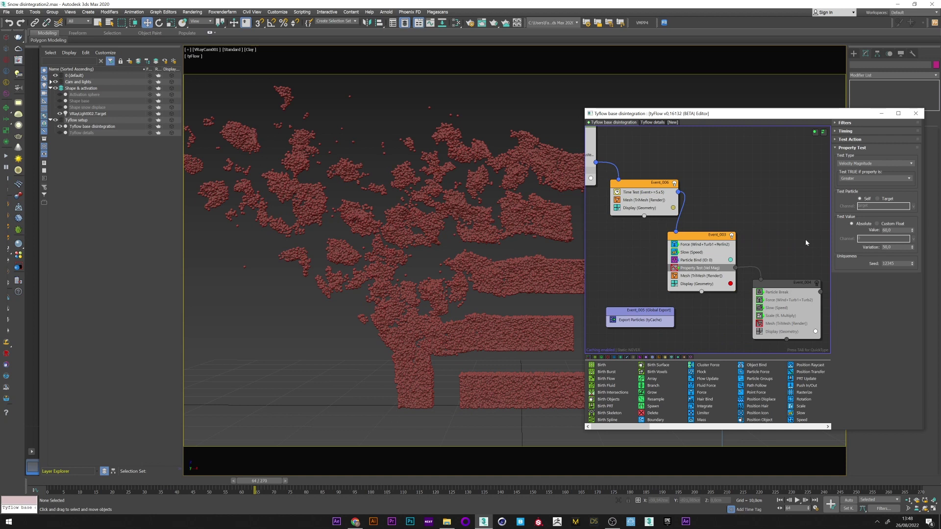
{"action": "left_click", "coordinate": [859, 164]}
{"action": "left_click", "coordinate": [853, 171]}
{"action": "left_click", "coordinate": [817, 284]}
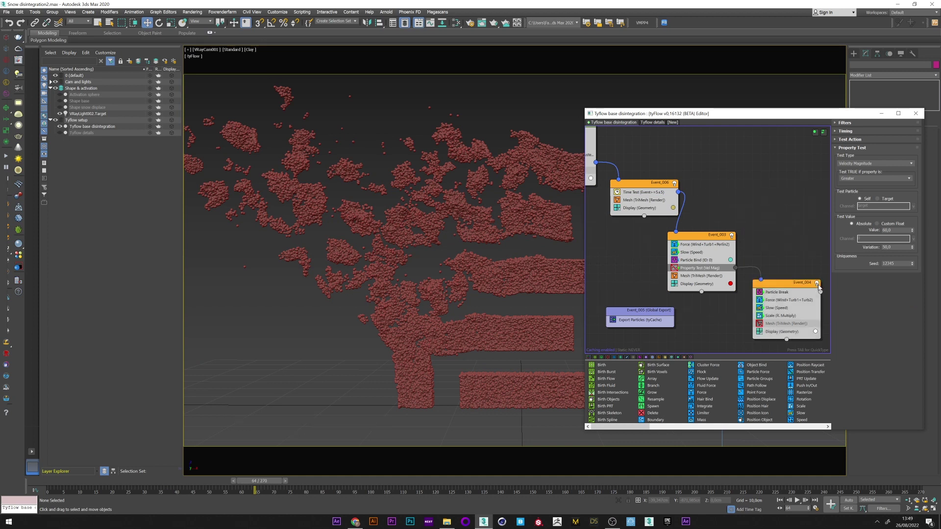
{"action": "left_click", "coordinate": [674, 268]}
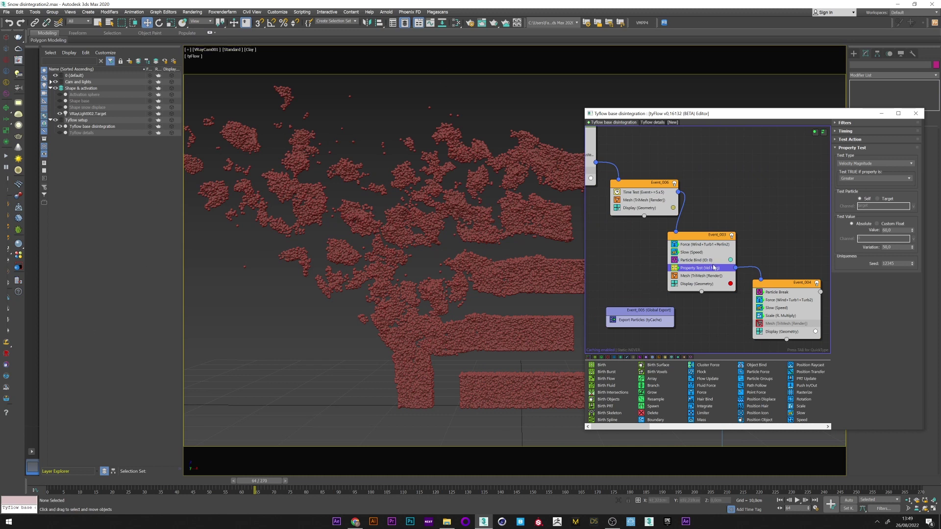
Step: Set the Property Test's absolute test value to 20
{"action": "double_click", "coordinate": [889, 230]}
{"action": "type", "text": "20"}
{"action": "key", "text": "Return"}
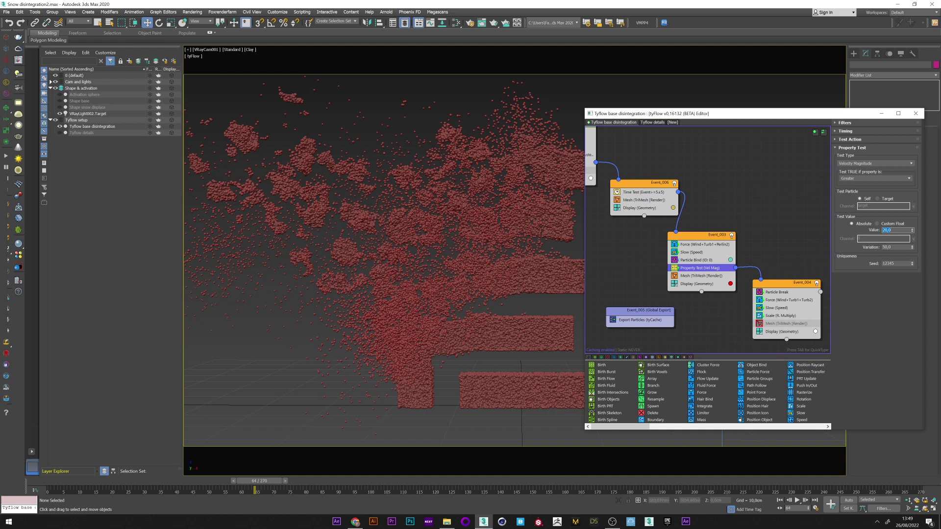
Step: Try Property Test variations of 0 and 100, and set the variation to 50
{"action": "key", "text": "Tab"}
{"action": "type", "text": "0"}
{"action": "key", "text": "Return"}
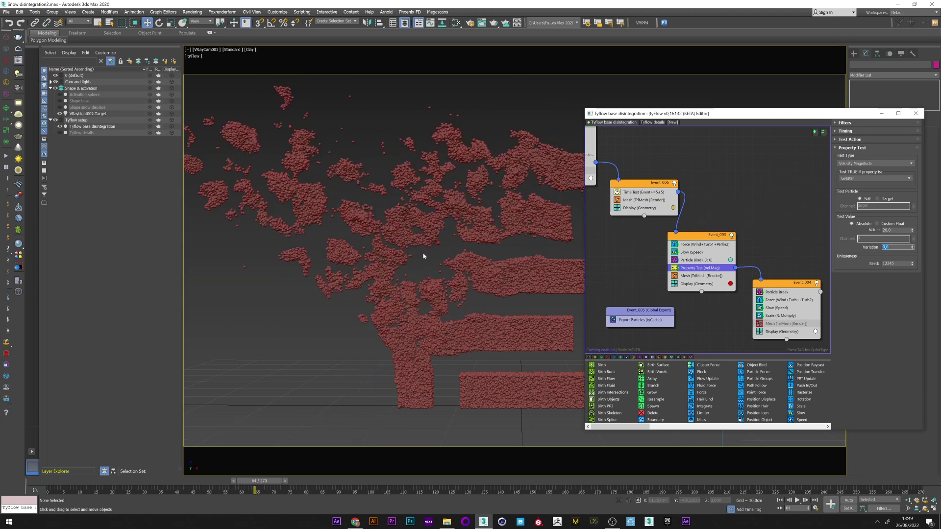
{"action": "type", "text": "100"}
{"action": "key", "text": "Return"}
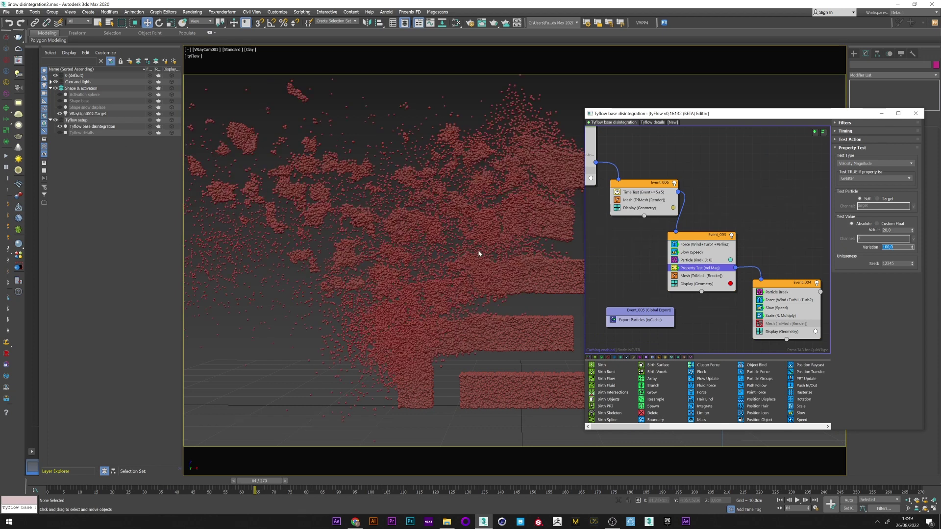
{"action": "type", "text": "50"}
{"action": "key", "text": "Return"}
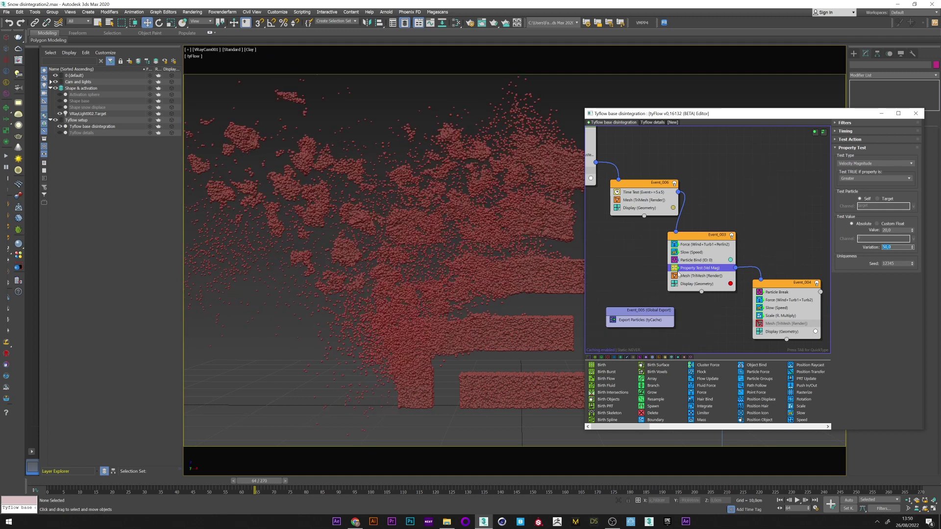
Step: Try Event_004 without its Particle Break operator, re-enable it with all bindings breaking, and view Event_003's Slow and Force settings
{"action": "left_click", "coordinate": [786, 293]}
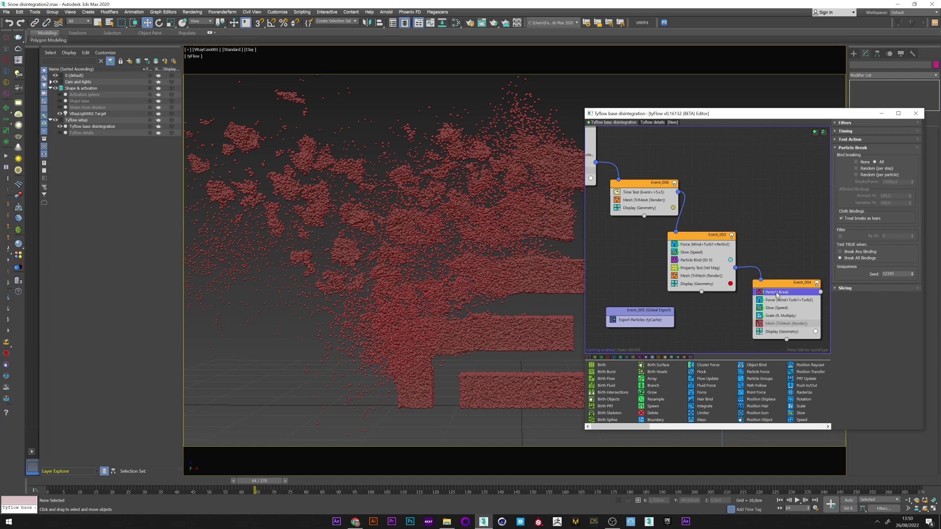
{"action": "left_click", "coordinate": [760, 291]}
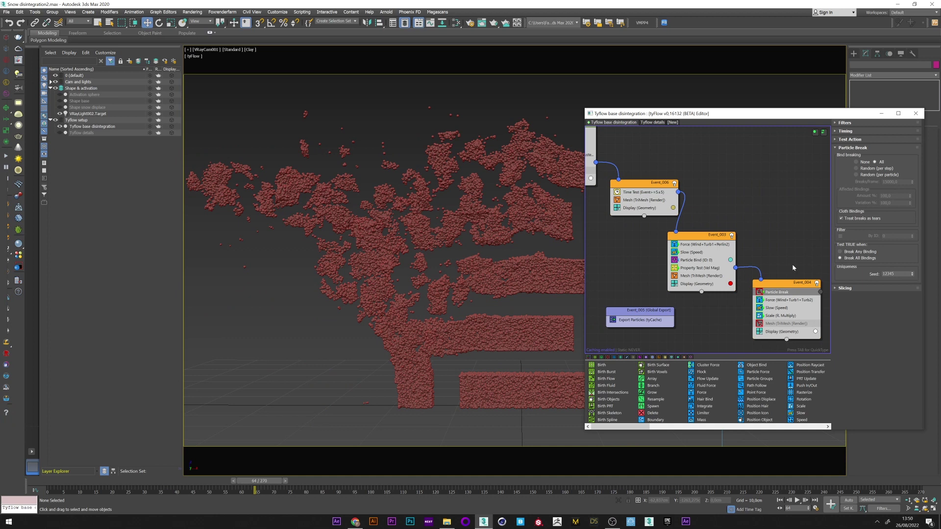
{"action": "left_click", "coordinate": [856, 131]}
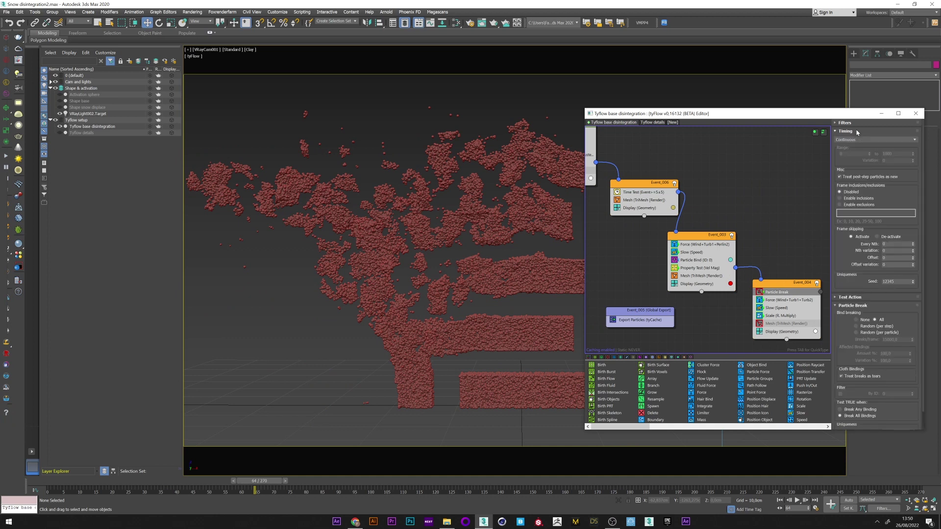
{"action": "left_click", "coordinate": [856, 132]}
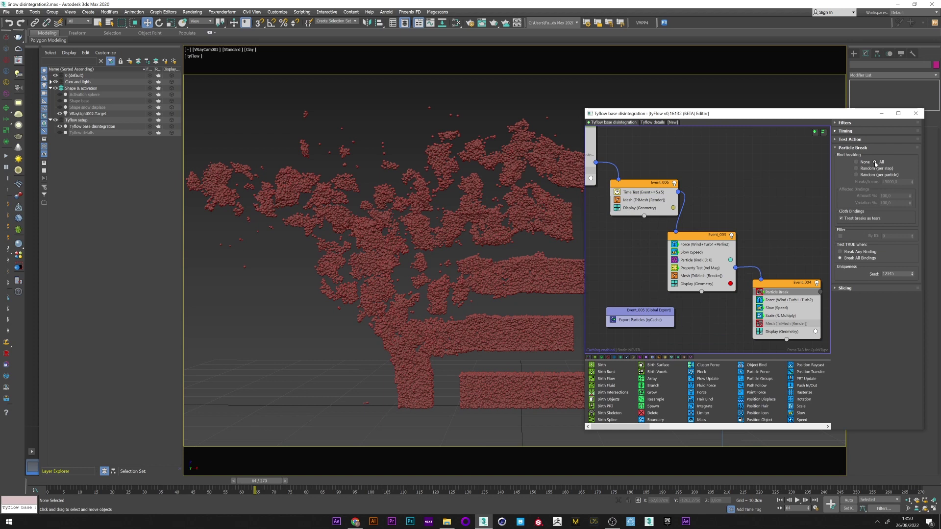
{"action": "left_click", "coordinate": [875, 163]}
{"action": "left_click", "coordinate": [761, 293]}
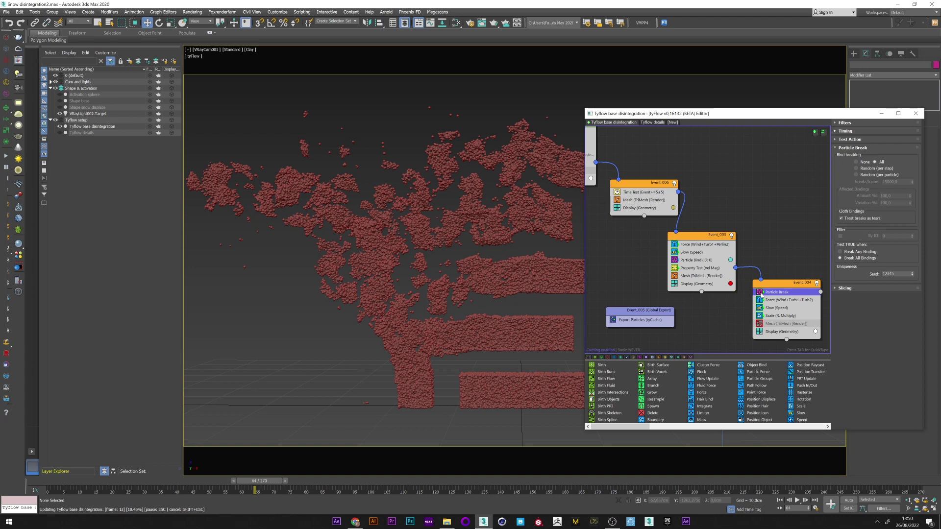
{"action": "left_click", "coordinate": [679, 253]}
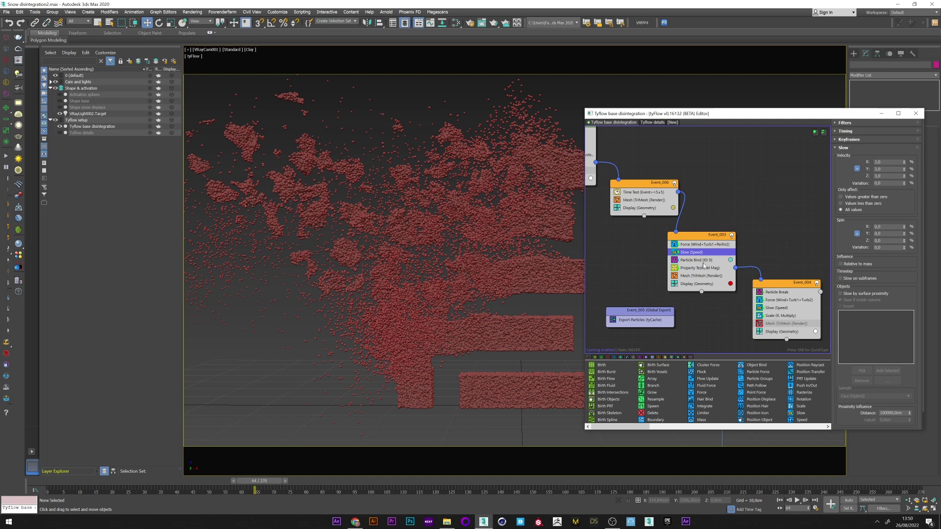
{"action": "left_click", "coordinate": [691, 246]}
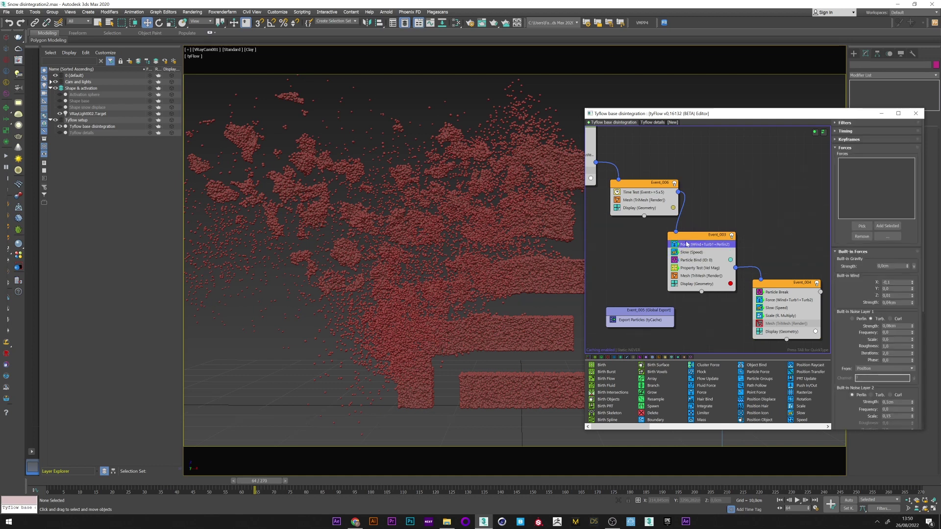
Step: Try a 50% scale value in Event_004's Relative Multiply Scale operator and preview it on the timeline
{"action": "left_click", "coordinate": [772, 317]}
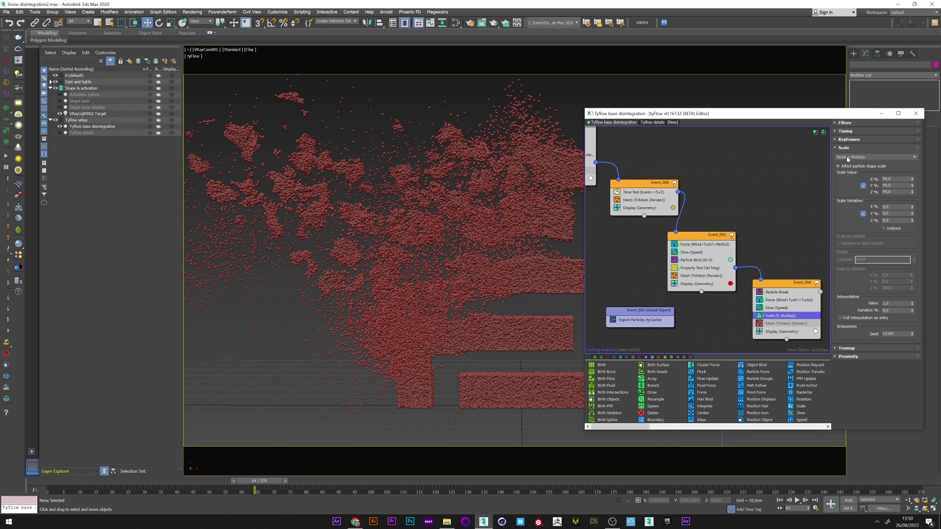
{"action": "left_click", "coordinate": [848, 158]}
{"action": "left_click", "coordinate": [831, 155]}
{"action": "double_click", "coordinate": [888, 179]}
{"action": "key", "text": "Return"}
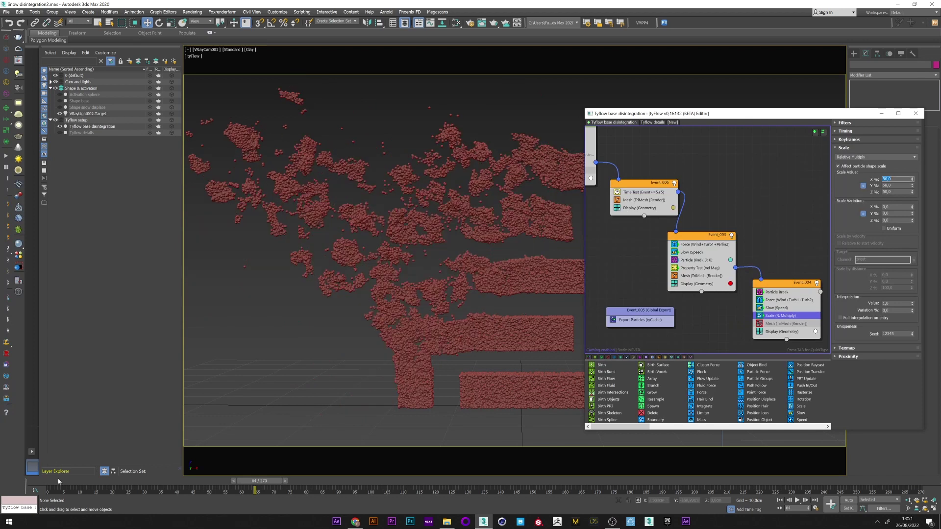
{"action": "left_click_drag", "start_coordinate": [58, 481], "coordinate": [248, 475]}
Step: Try a 90% scale value in Event_004's Scale operator and scrub the timeline to preview it
{"action": "double_click", "coordinate": [888, 179]}
{"action": "type", "text": "90"}
{"action": "key", "text": "Return"}
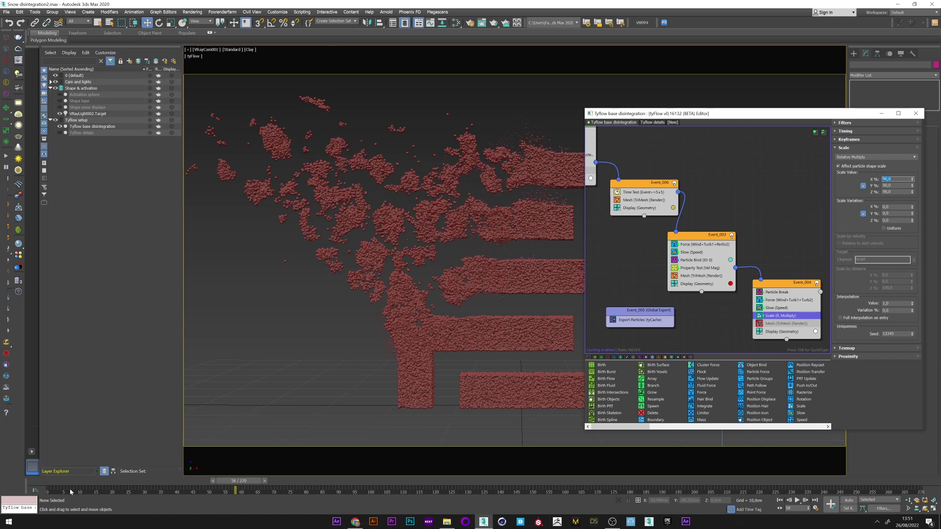
{"action": "left_click_drag", "start_coordinate": [63, 483], "coordinate": [203, 468]}
{"action": "key", "text": "w"}
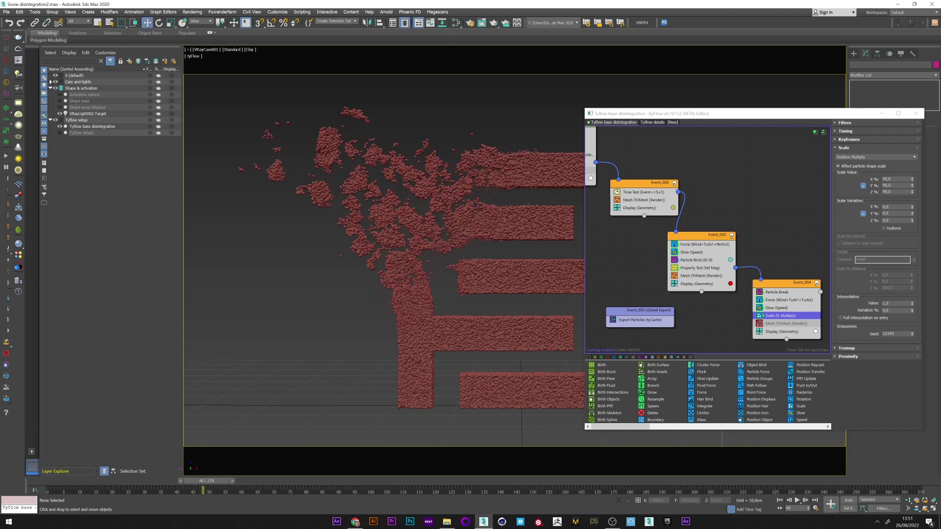
Step: Set the scale value in Event_004's Scale operator to 99%
{"action": "double_click", "coordinate": [894, 180]}
{"action": "type", "text": "99"}
{"action": "key", "text": "Return"}
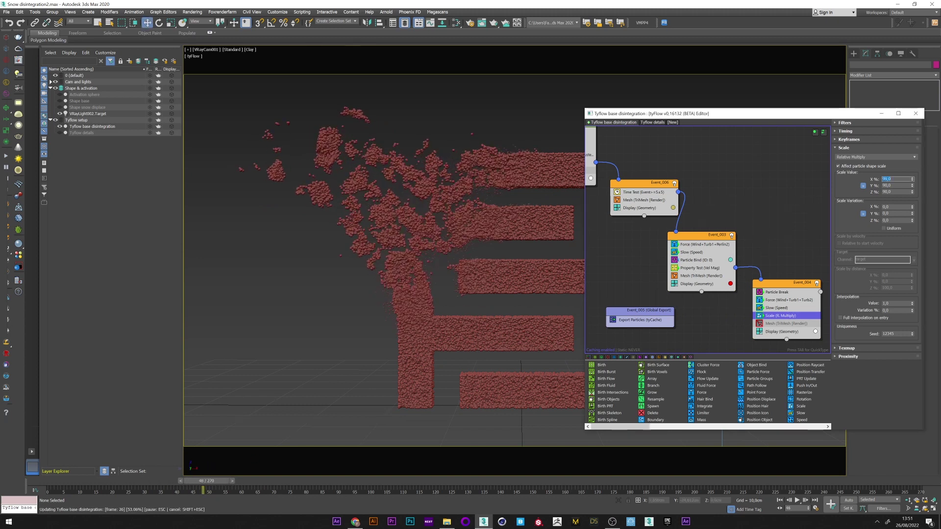
Step: Scrub the simulation to frame 51, return to frame 0, and set Event_003's Property Test value to 60
{"action": "mouse_move", "coordinate": [204, 481]}
{"action": "left_mouse_down"}
{"action": "mouse_move", "coordinate": [64, 482]}
{"action": "mouse_move", "coordinate": [216, 473]}
{"action": "left_mouse_up"}
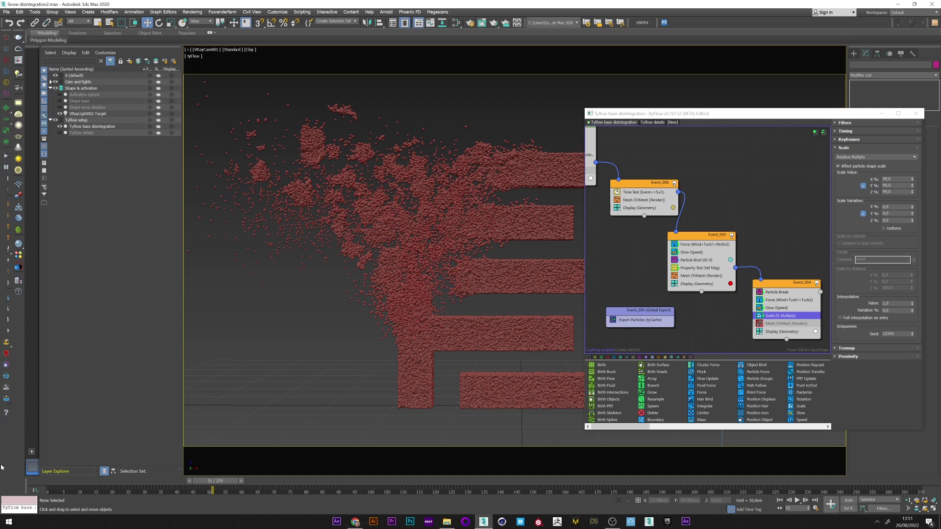
{"action": "key", "text": "Home"}
{"action": "left_click", "coordinate": [706, 268]}
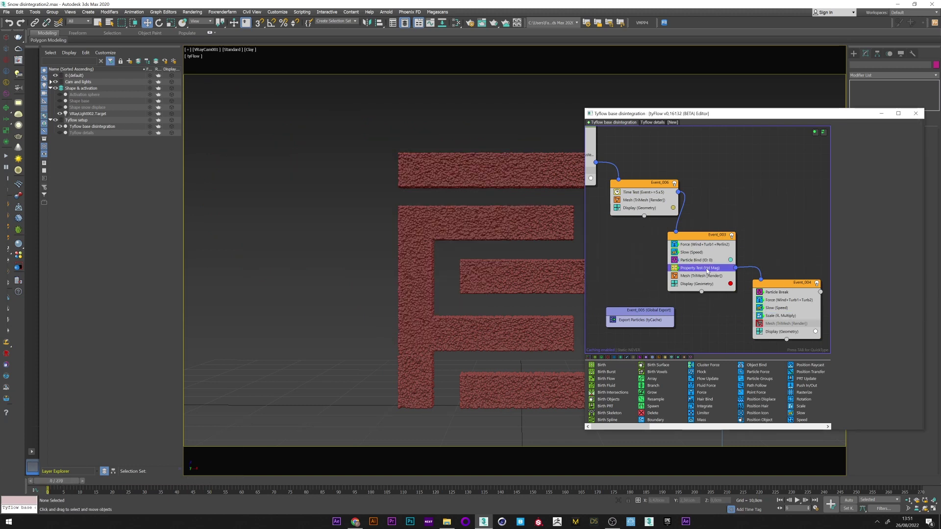
{"action": "type", "text": "60"}
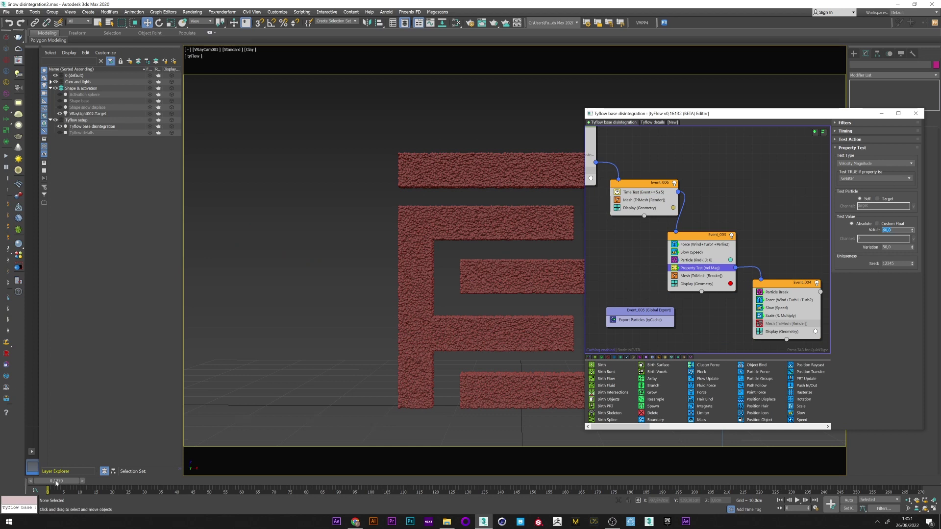
Step: Set the voxel size to 0.18 cm in Event_001's Birth Voxels operator of the base disintegration flow
{"action": "middle_click_drag", "start_coordinate": [710, 136], "coordinate": [798, 195]}
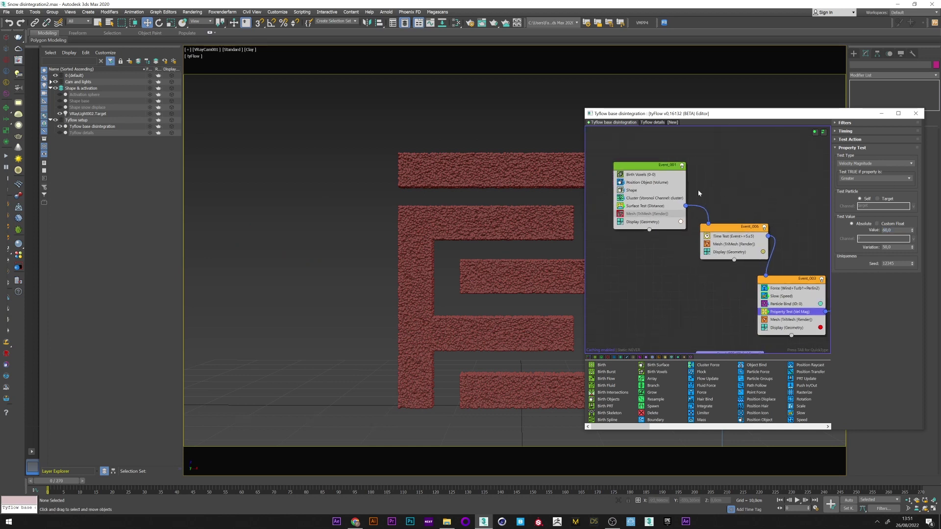
{"action": "left_click", "coordinate": [640, 175]}
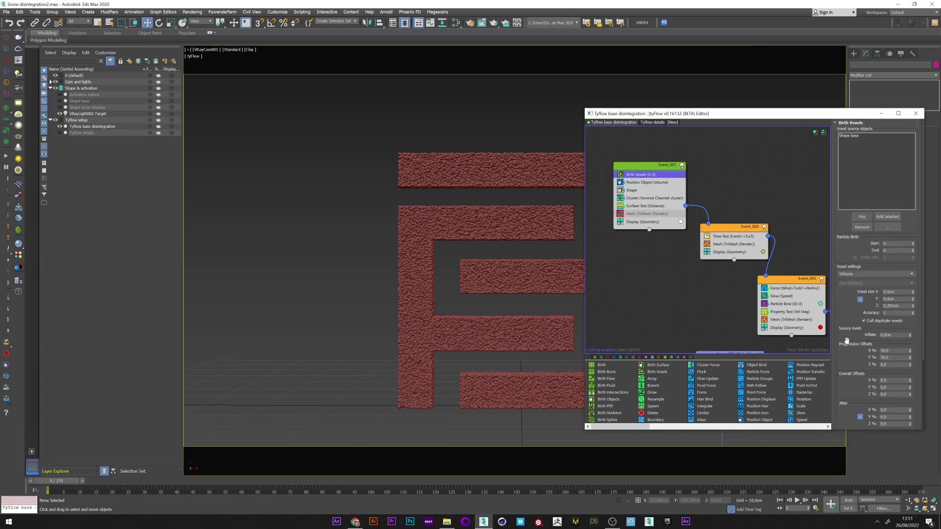
{"action": "left_click", "coordinate": [894, 291]}
{"action": "type", "text": "0,18"}
{"action": "key", "text": "Return"}
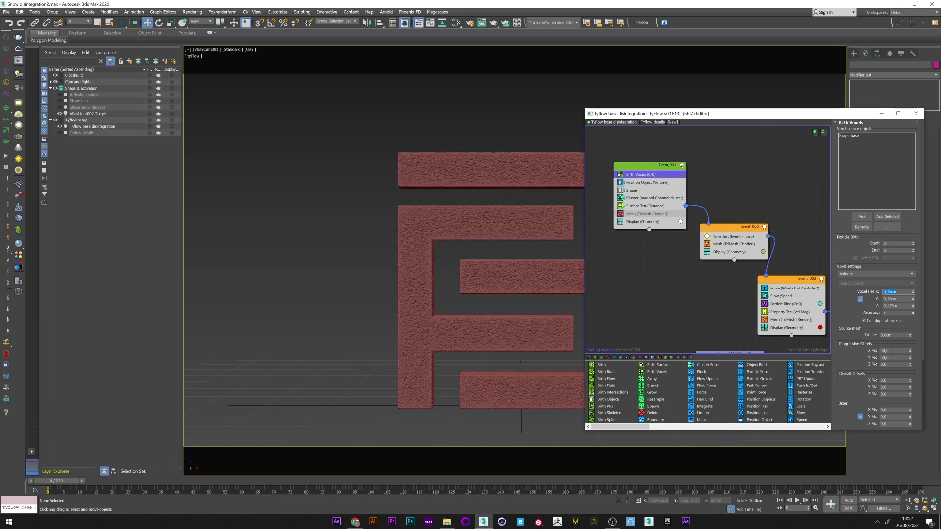
Step: Set the Event_001 Shape operator's scale to 17% and preview the simulation up to frame 46
{"action": "left_click", "coordinate": [640, 189]}
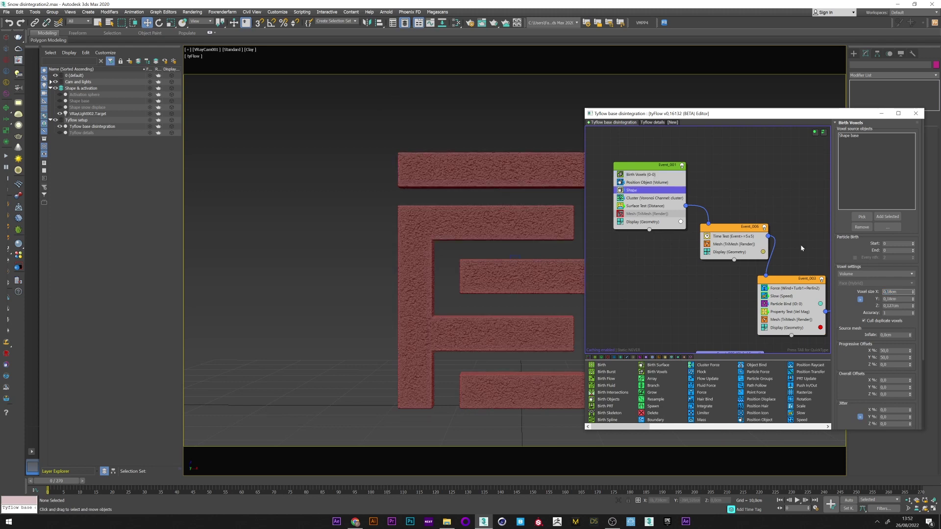
{"action": "left_click", "coordinate": [895, 385]}
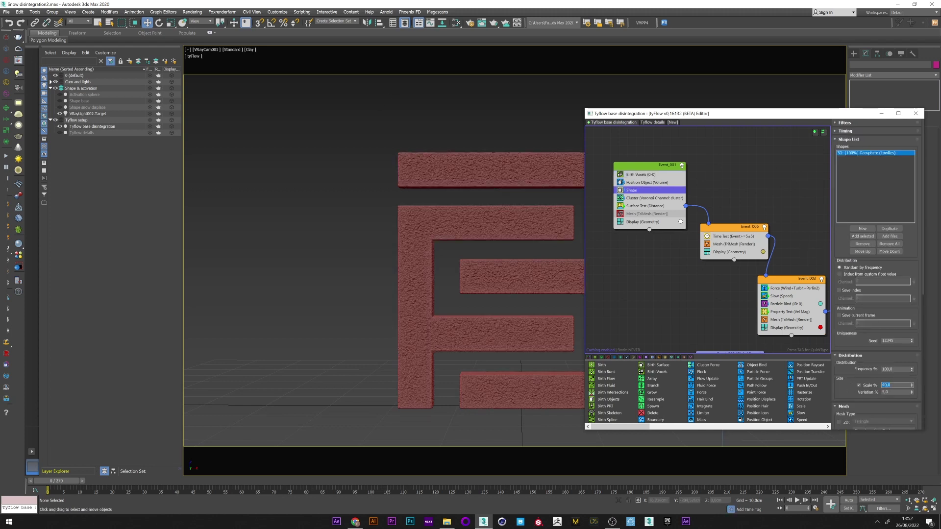
{"action": "type", "text": "17"}
{"action": "key", "text": "Return"}
{"action": "left_click_drag", "start_coordinate": [64, 480], "coordinate": [204, 457]}
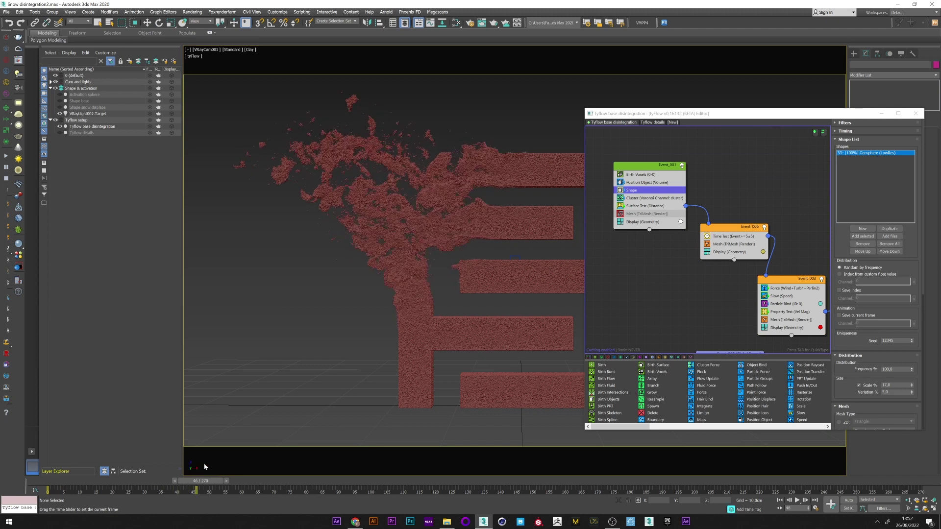
Step: Select the Tyflow details object and show its flow in the tyFlow editor
{"action": "key", "text": "w"}
{"action": "left_click", "coordinate": [91, 134]}
{"action": "left_click", "coordinate": [655, 123]}
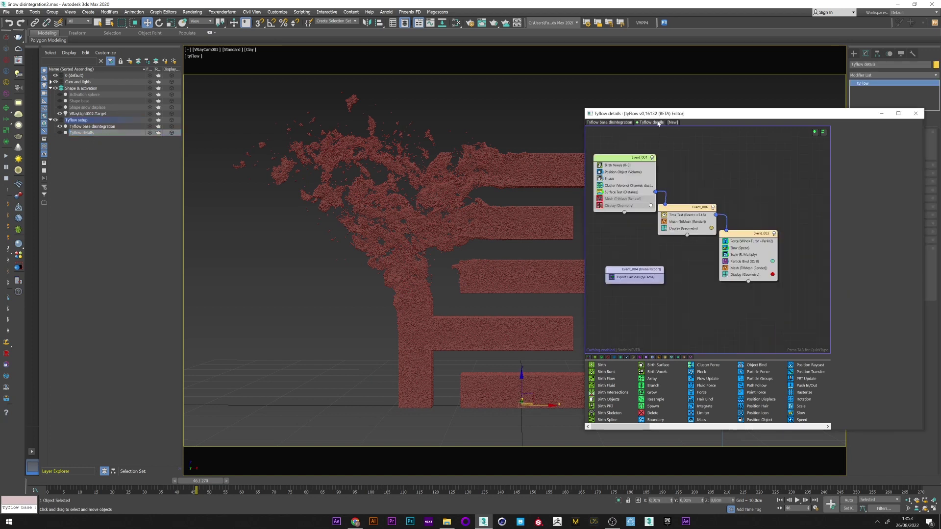
Step: Review the Birth Voxels, Position Object, Shape and Surface Test operators in Event_001 of the details flow
{"action": "left_click", "coordinate": [670, 160]}
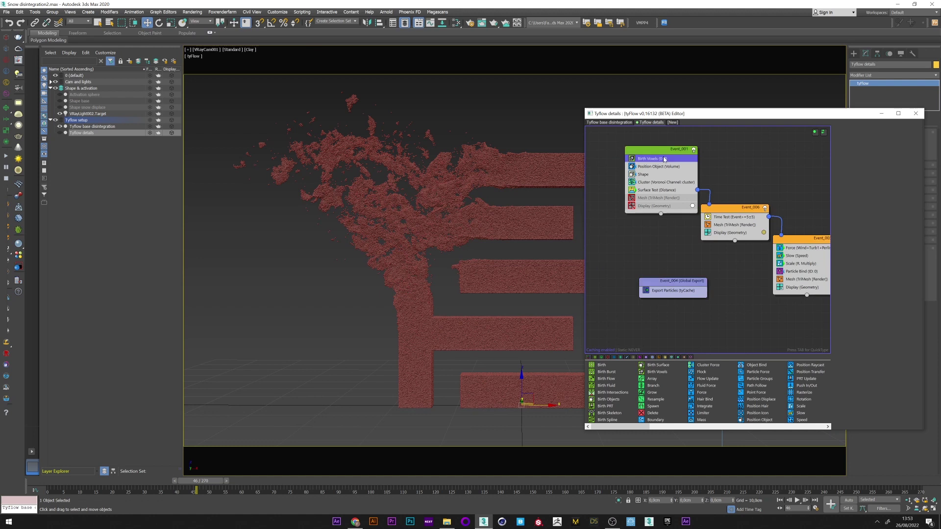
{"action": "left_click", "coordinate": [653, 167]}
{"action": "left_click", "coordinate": [651, 174]}
{"action": "left_click", "coordinate": [654, 190]}
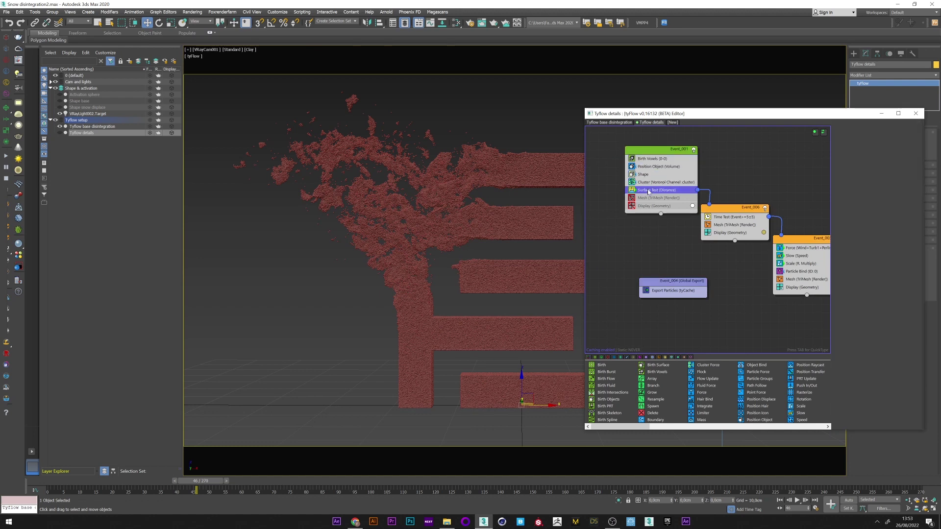
{"action": "middle_click_drag", "start_coordinate": [788, 205], "coordinate": [746, 195]}
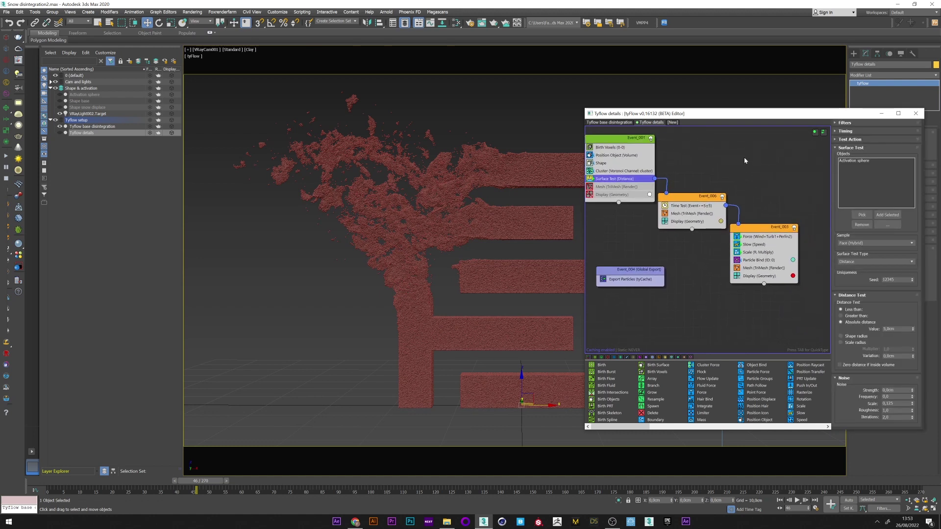
{"action": "middle_click_drag", "start_coordinate": [744, 161], "coordinate": [768, 176]}
Step: Hide Tyflow base disintegration, show Tyflow details instead, and clear the selection in the viewport
{"action": "left_click", "coordinate": [60, 127]}
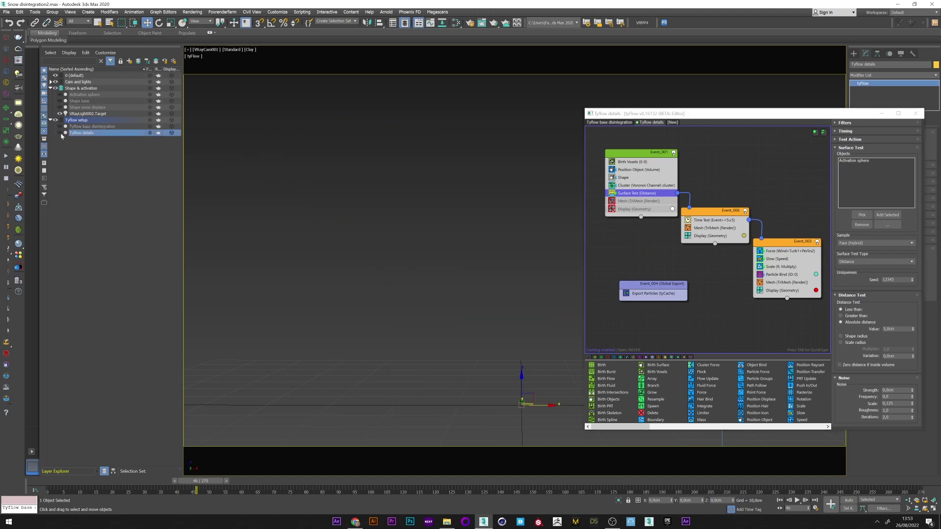
{"action": "left_click", "coordinate": [59, 133]}
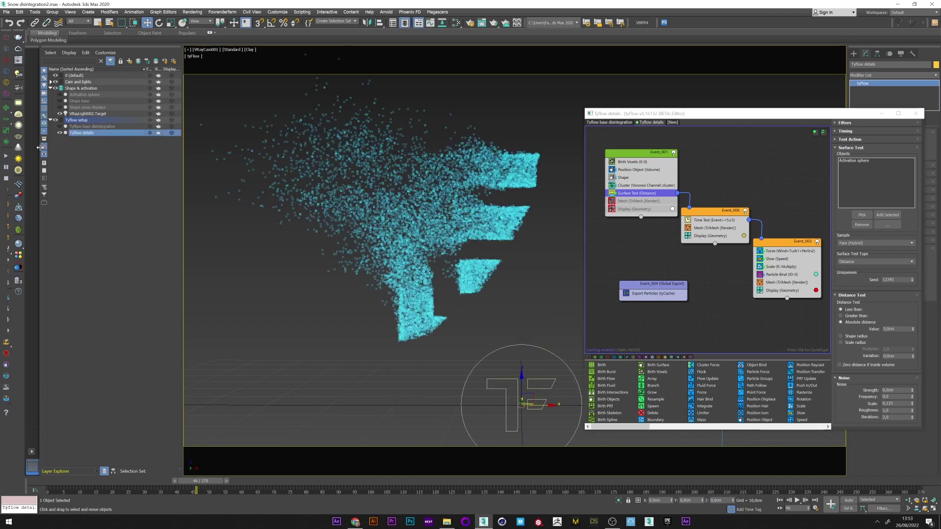
{"action": "left_click", "coordinate": [618, 245]}
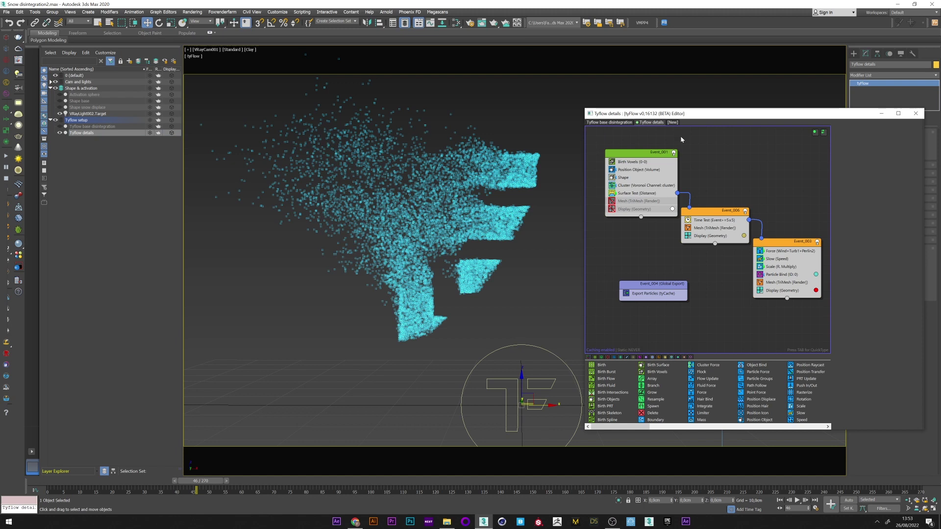
{"action": "left_click", "coordinate": [367, 363]}
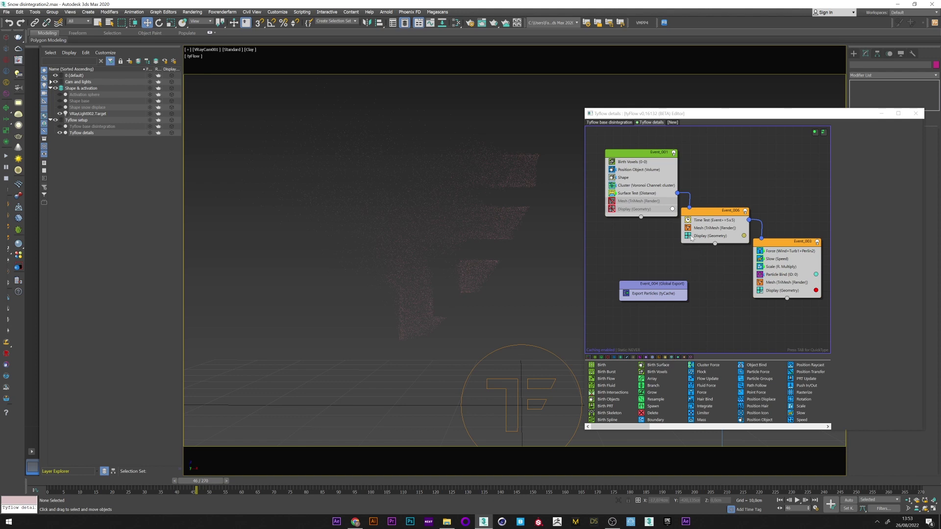
Step: Try a 15% scale in Event_001's Shape operator of the details flow
{"action": "left_click_drag", "start_coordinate": [706, 212], "coordinate": [711, 212]}
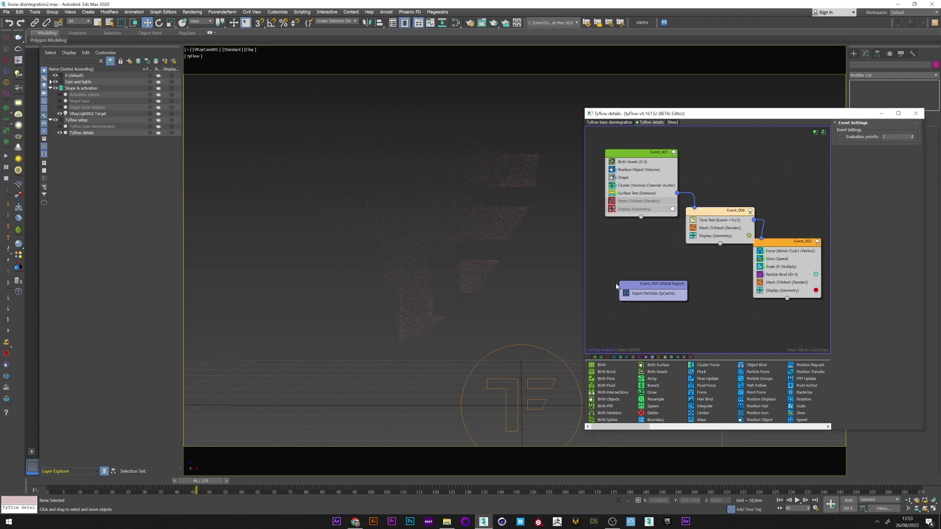
{"action": "left_click", "coordinate": [623, 178]}
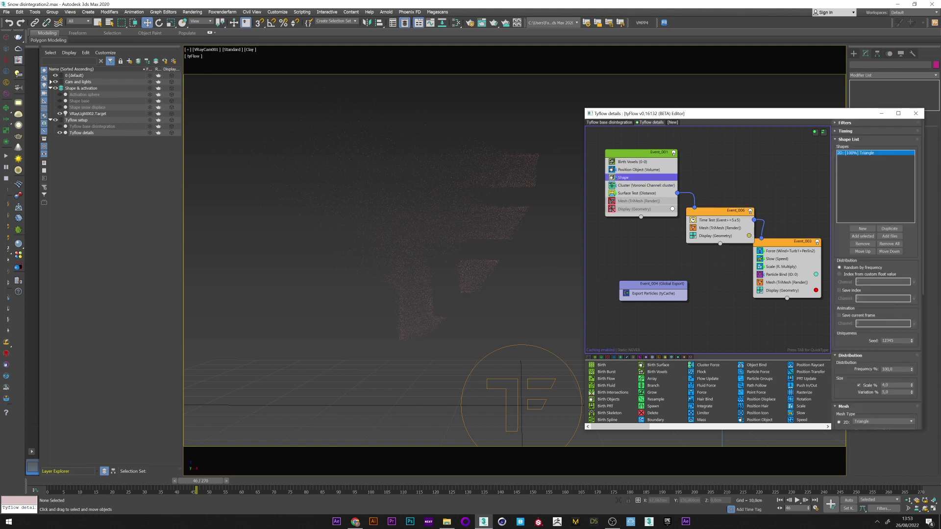
{"action": "type", "text": "1"}
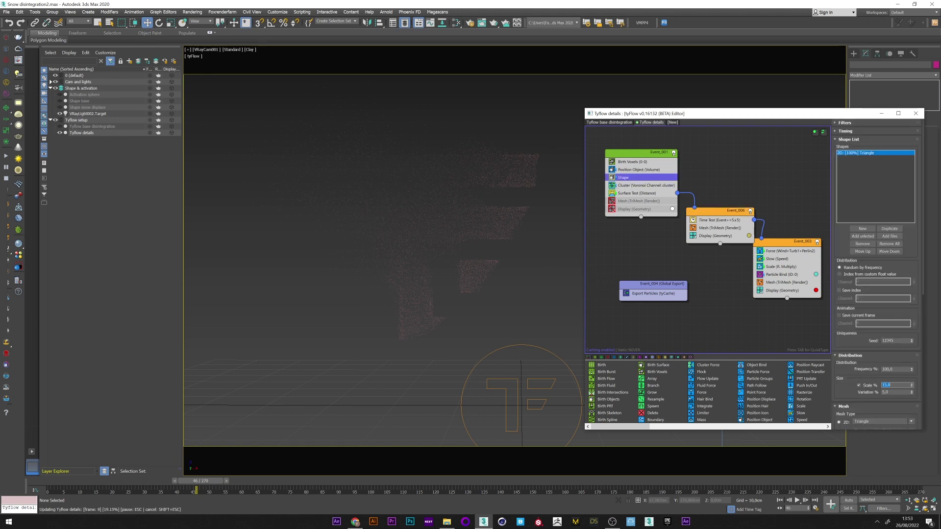
{"action": "type", "text": "5"}
{"action": "key", "text": "Return"}
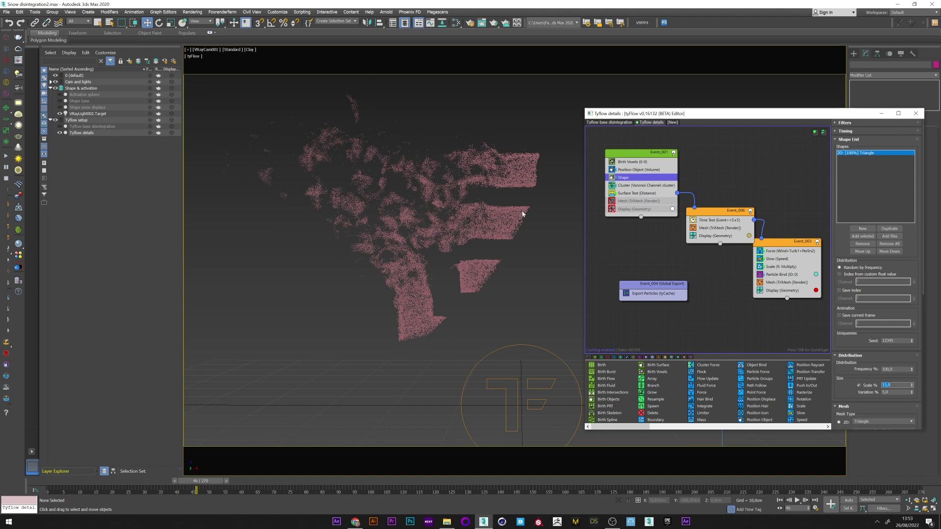
Step: Review Event_001's voxel and Shape settings, keep the 2D Triangle mesh type, and view Event_003's Force settings
{"action": "left_click", "coordinate": [630, 162]}
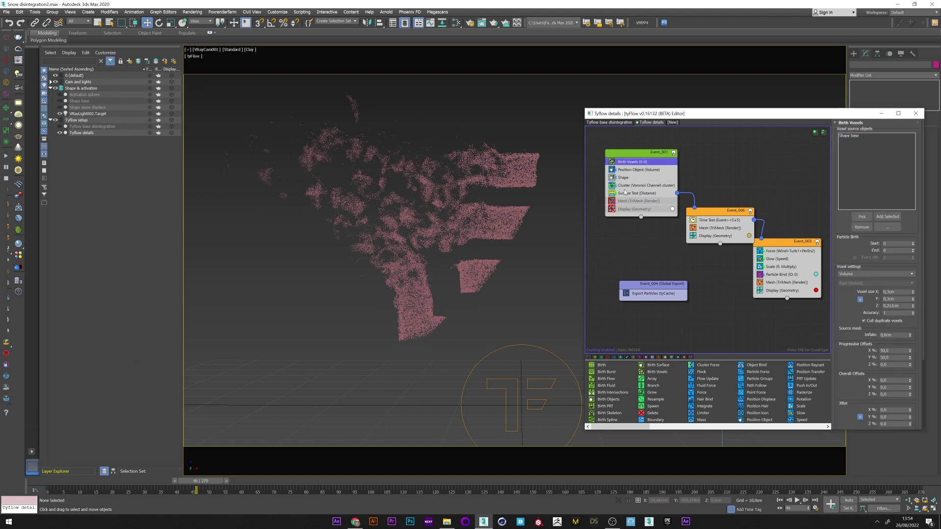
{"action": "left_click", "coordinate": [624, 177]}
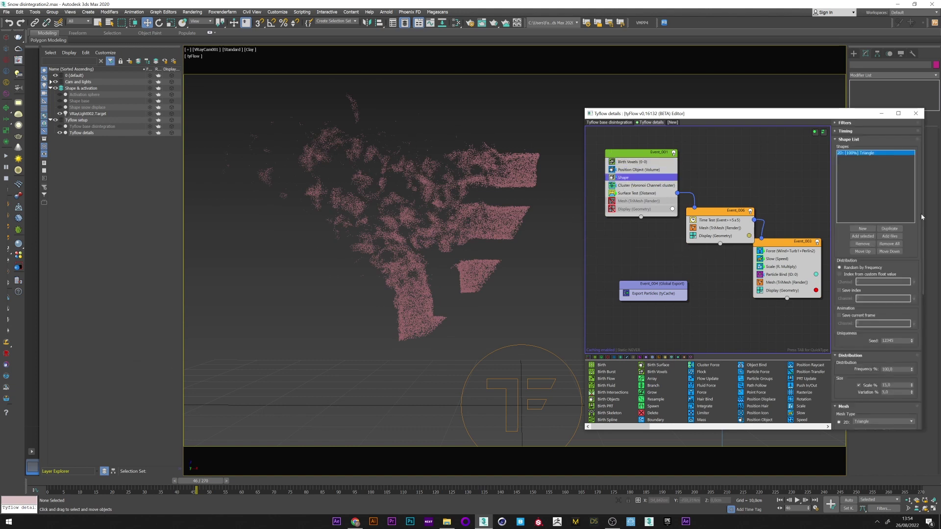
{"action": "scroll", "coordinate": [924, 232], "scroll_direction": "down", "scroll_amount": 2}
{"action": "scroll", "coordinate": [924, 232], "scroll_direction": "down", "scroll_amount": 5}
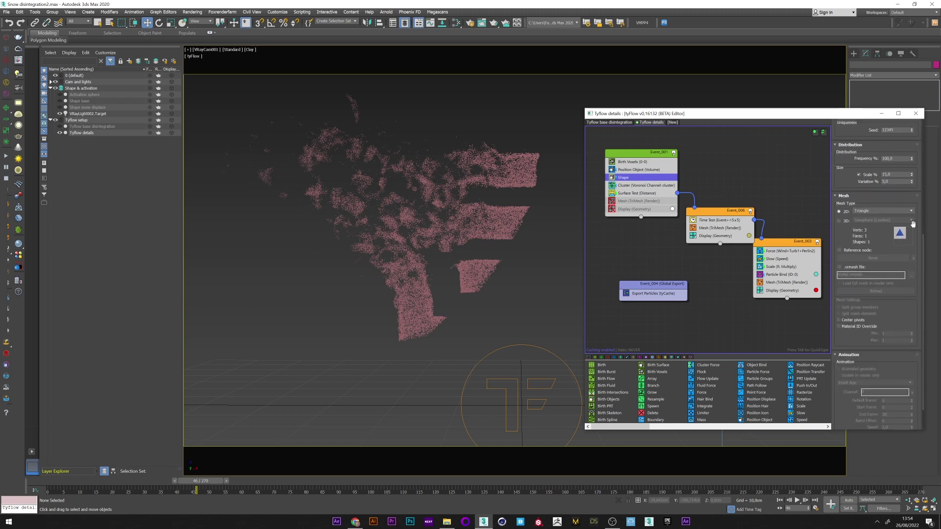
{"action": "left_click", "coordinate": [864, 214]}
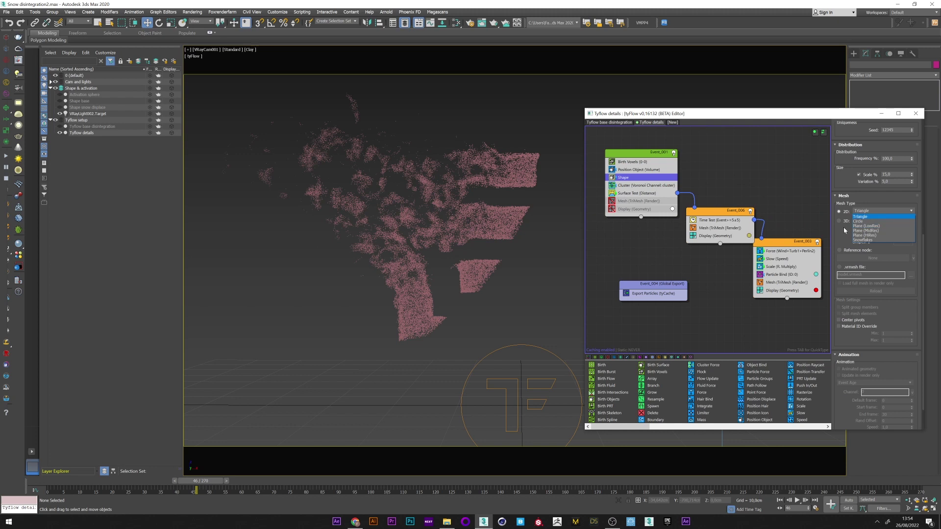
{"action": "left_click", "coordinate": [863, 216]}
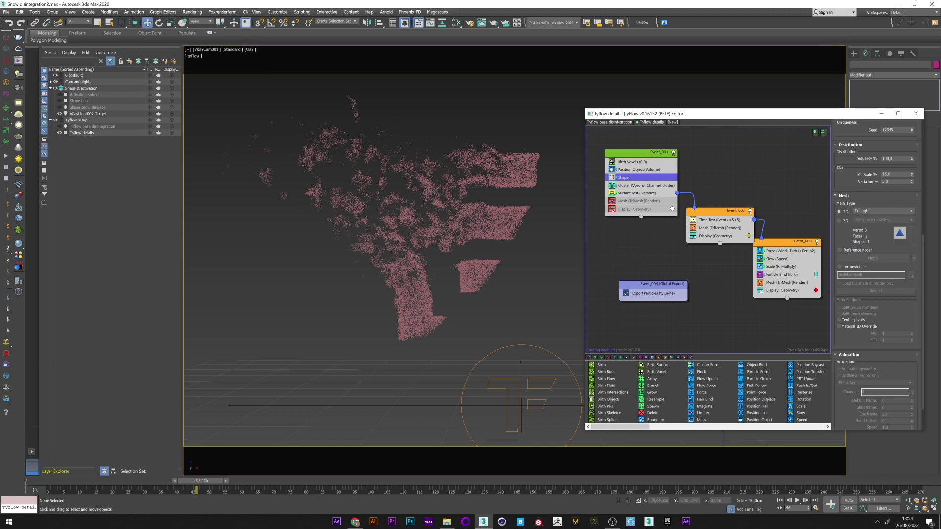
{"action": "double_click", "coordinate": [893, 175]}
{"action": "left_click", "coordinate": [773, 252]}
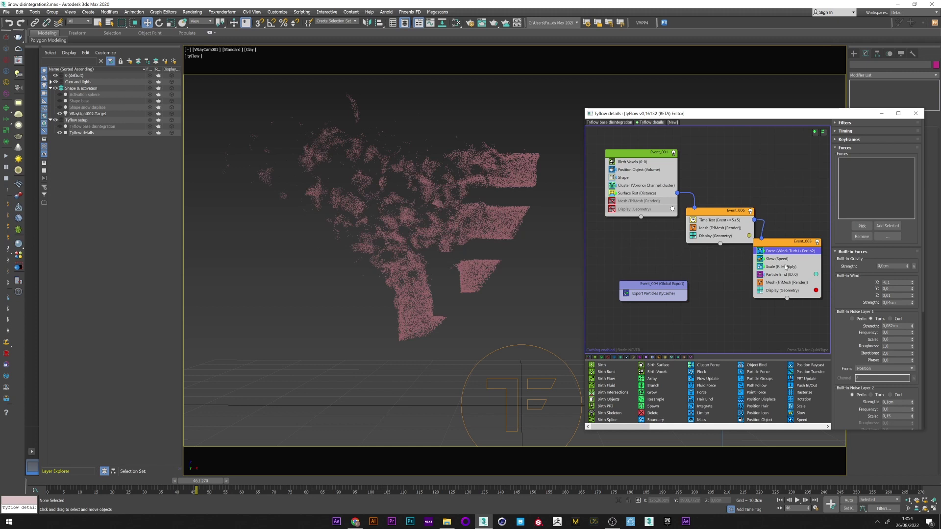
Step: Set the scale in Event_001's Shape operator of the details flow to 5%
{"action": "left_click", "coordinate": [632, 179]}
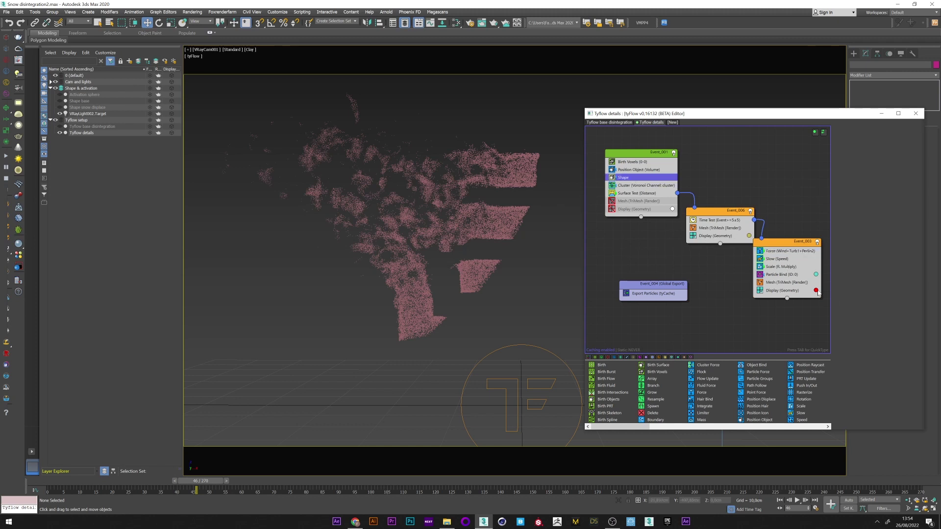
{"action": "double_click", "coordinate": [896, 385]}
{"action": "type", "text": "5"}
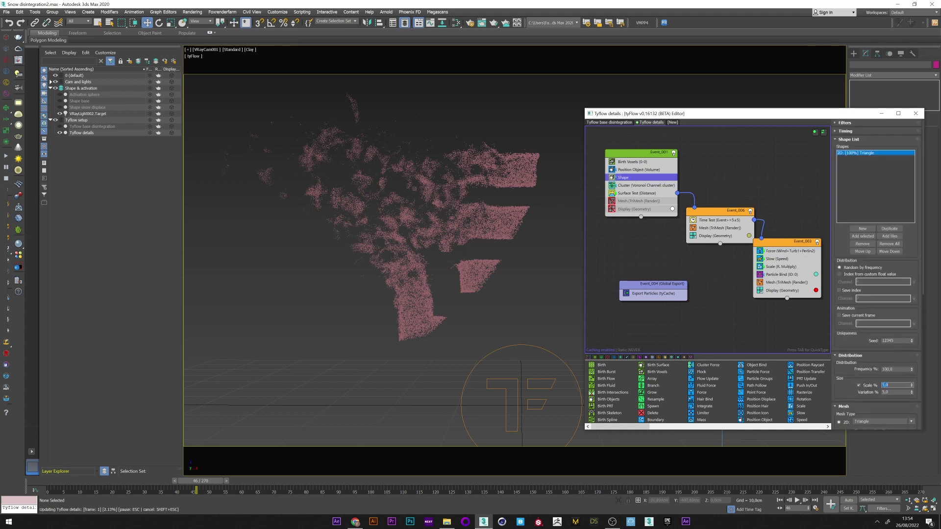
{"action": "key", "text": "Return"}
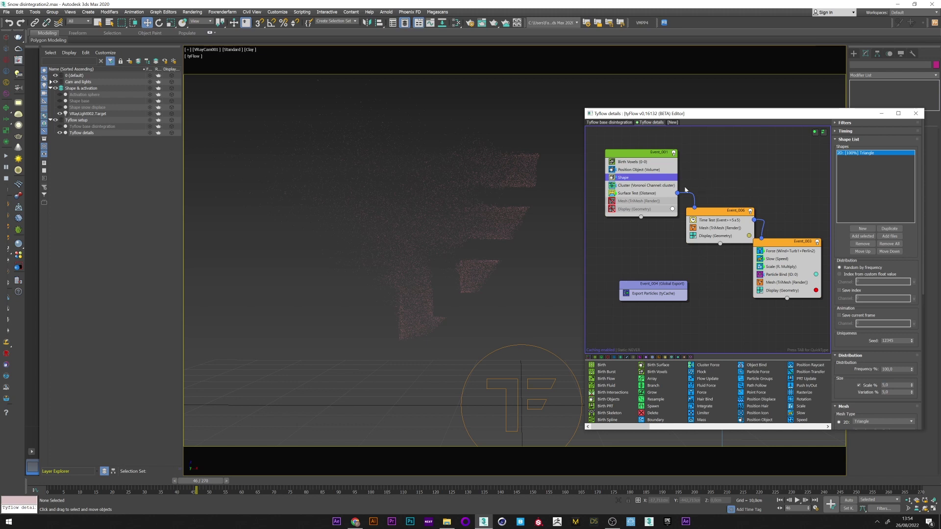
Step: Set the voxel size in the details flow's Birth Voxels operator to 0.2 cm
{"action": "left_click", "coordinate": [642, 162]}
{"action": "left_click", "coordinate": [897, 292]}
{"action": "type", "text": "0,"}
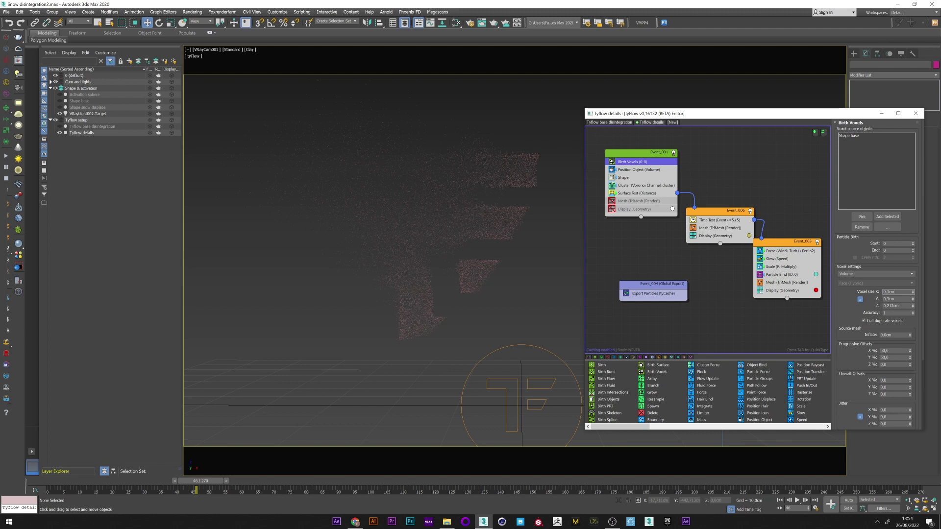
{"action": "type", "text": "2"}
{"action": "key", "text": "Return"}
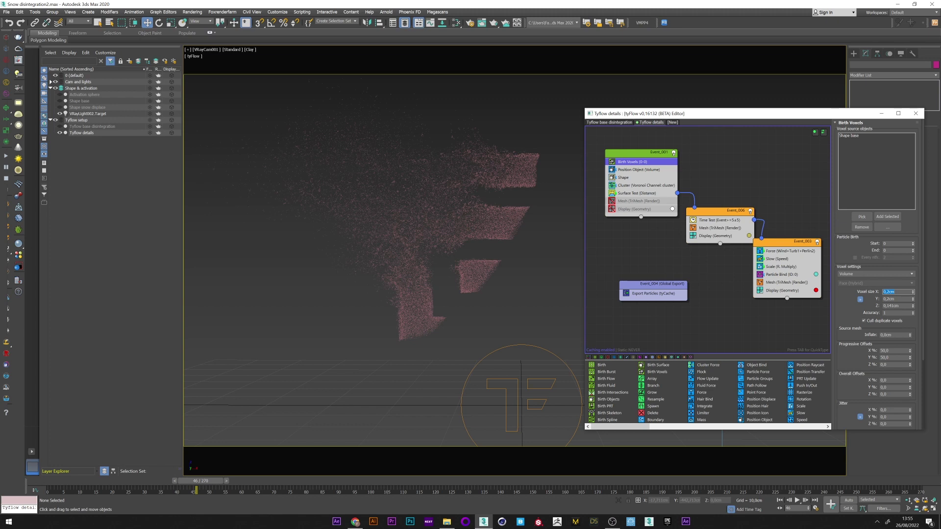
Step: Show Tyflow base disintegration together with Tyflow details and inspect the combined particles up close
{"action": "left_click", "coordinate": [60, 126]}
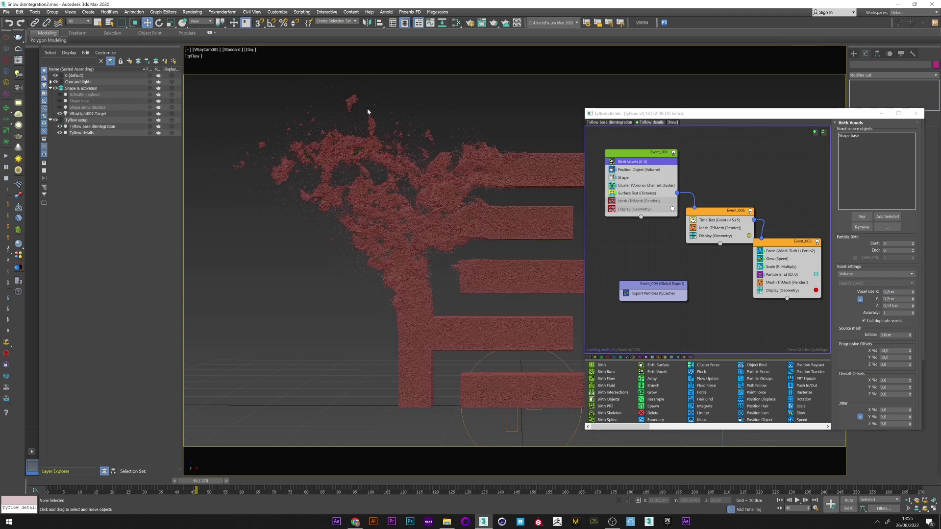
{"action": "middle_click_drag", "start_coordinate": [356, 205], "coordinate": [367, 215]}
{"action": "left_click", "coordinate": [907, 500]}
{"action": "left_click_drag", "start_coordinate": [378, 132], "coordinate": [390, 95]}
{"action": "middle_click_drag", "start_coordinate": [390, 95], "coordinate": [513, 230]}
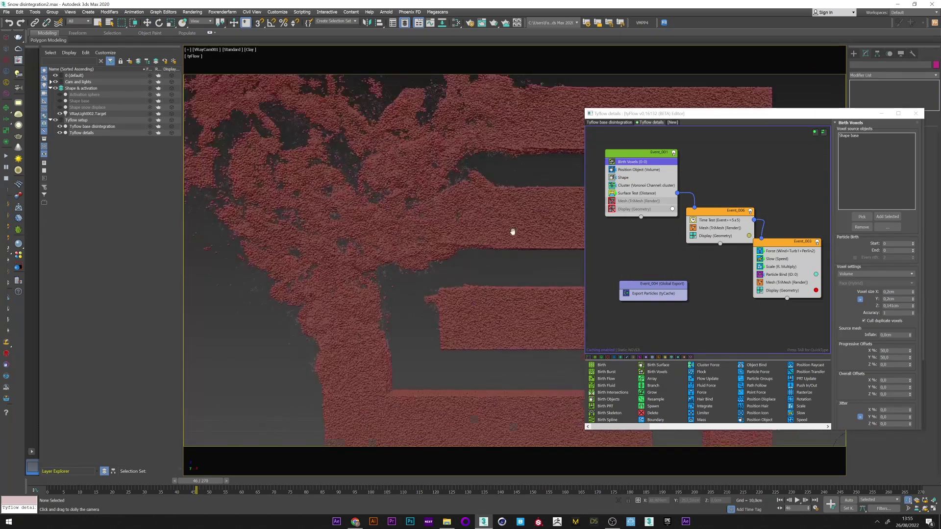
{"action": "left_click_drag", "start_coordinate": [431, 196], "coordinate": [424, 142]}
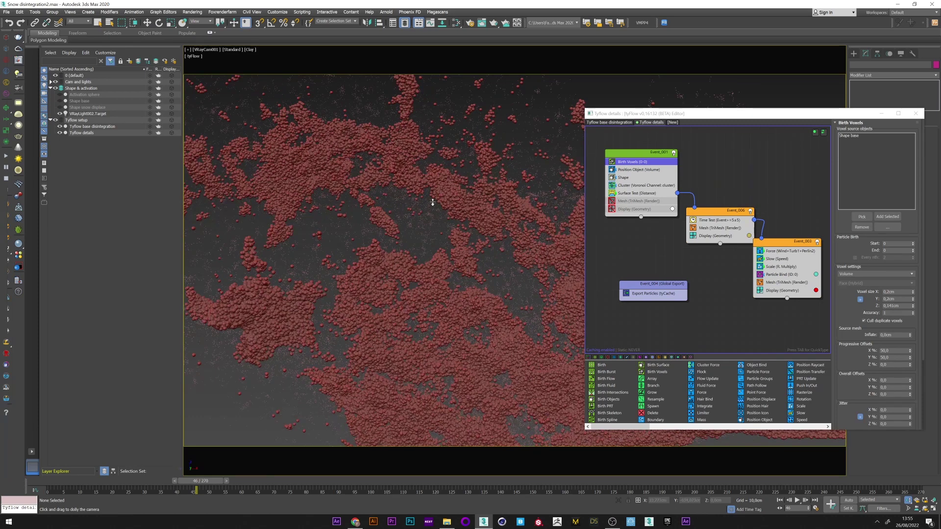
{"action": "left_click_drag", "start_coordinate": [432, 202], "coordinate": [428, 97]}
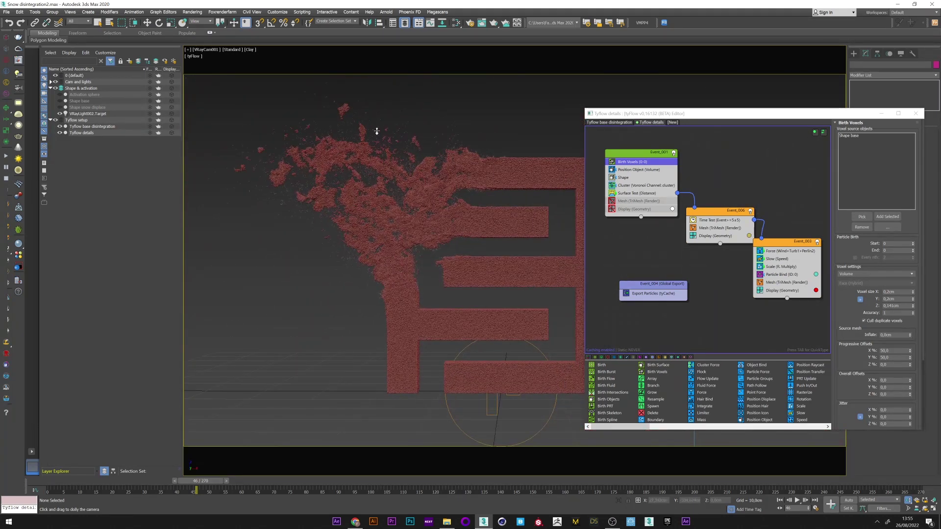
Step: View the VRayMtl material in the Slate Material Editor, then close the editor
{"action": "left_click", "coordinate": [454, 27]}
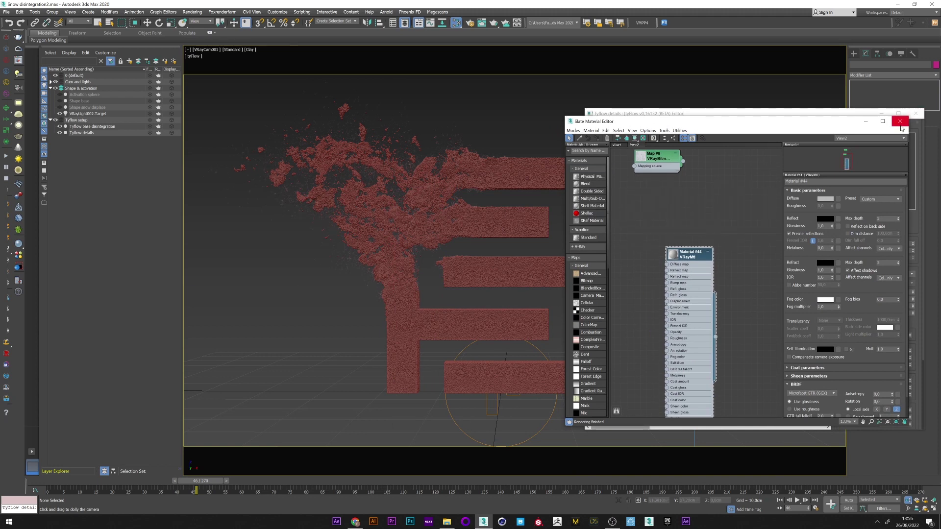
{"action": "left_click", "coordinate": [900, 123]}
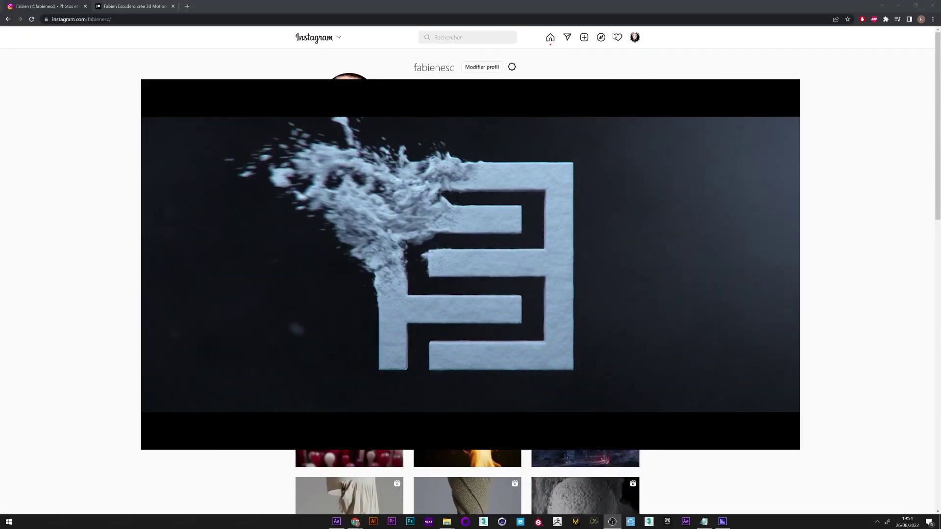
Step: Switch to the web browser and look through the posts on the artist's Instagram profile
{"action": "scroll", "coordinate": [926, 173], "scroll_direction": "down", "scroll_amount": 8}
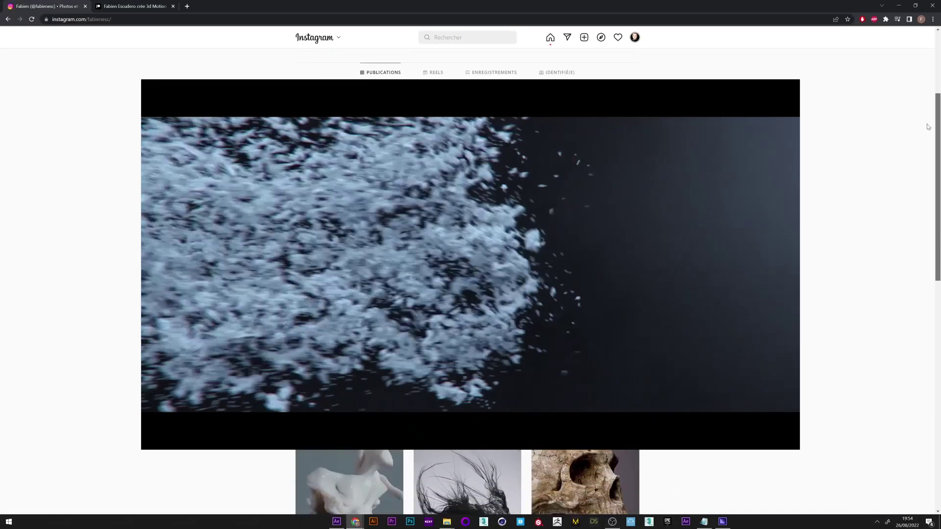
{"action": "scroll", "coordinate": [926, 173], "scroll_direction": "up", "scroll_amount": 8}
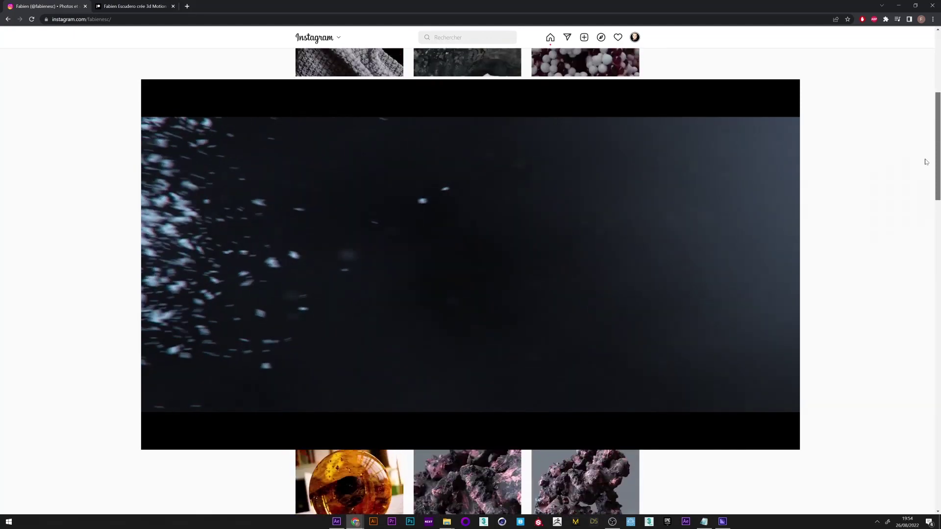